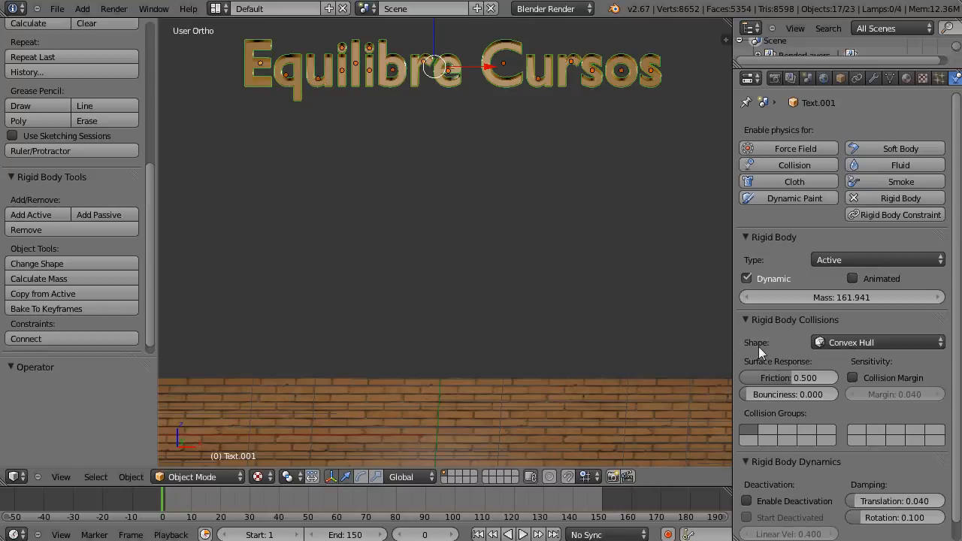
- Select the letter C of the text and play the rigid body simulation, returning to the first frame
{"action": "left_click", "coordinate": [63, 264]}
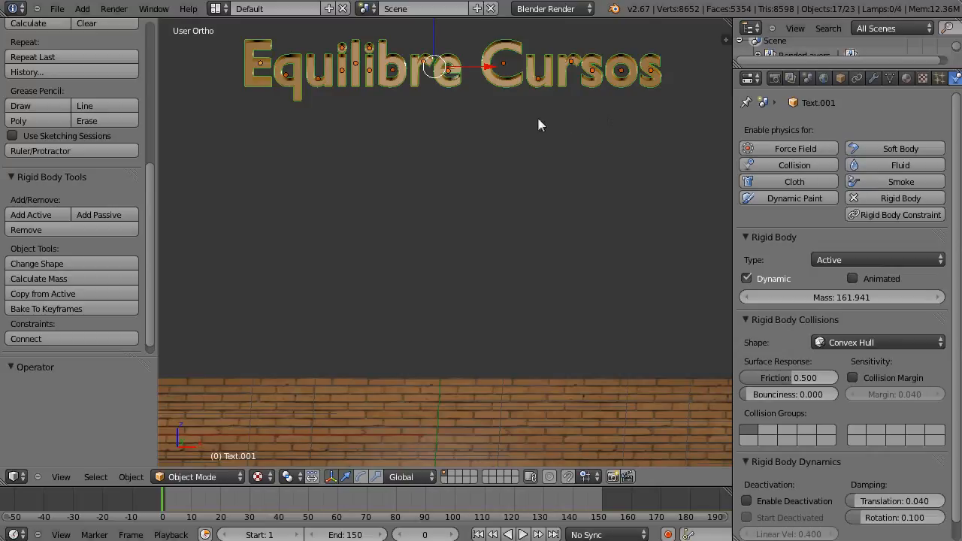
{"action": "right_click", "coordinate": [500, 83]}
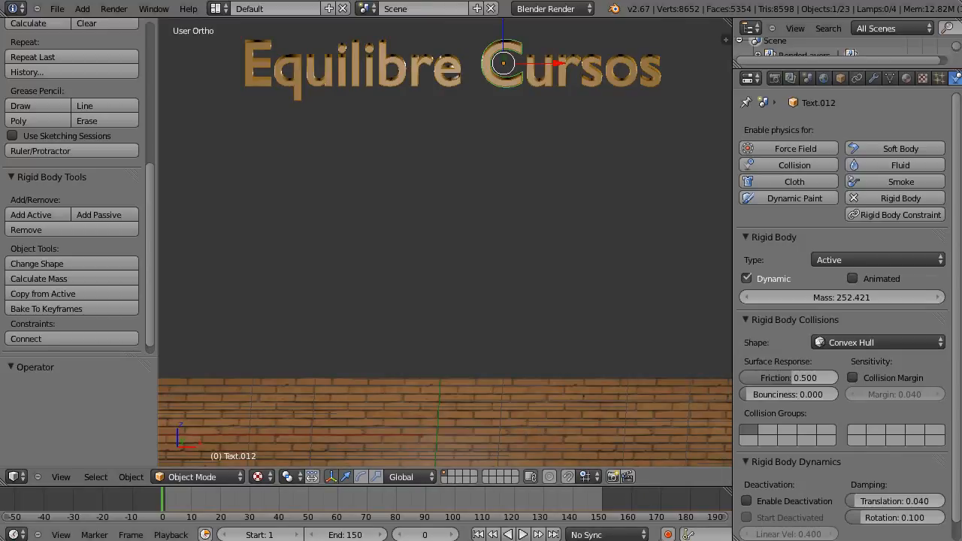
{"action": "key", "text": "alt+a"}
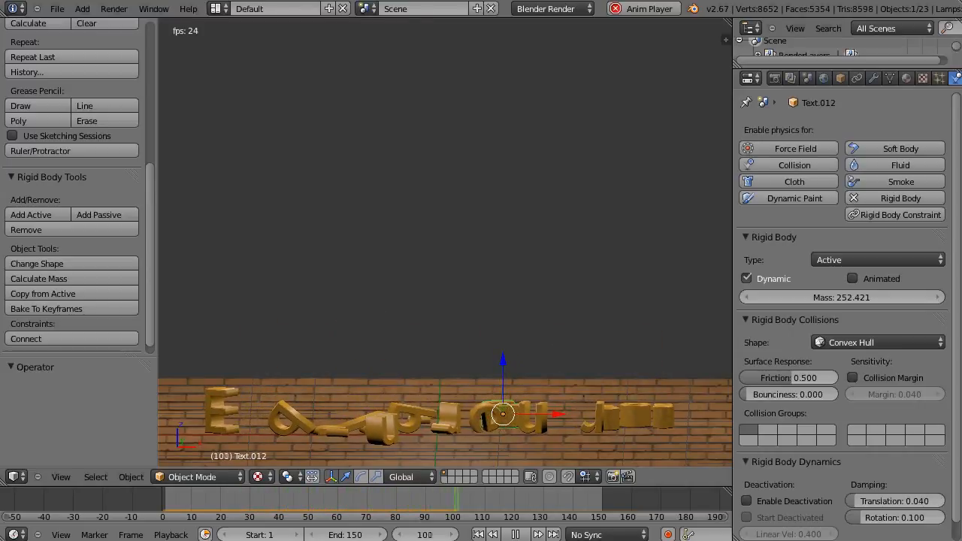
{"action": "key", "text": "alt+a"}
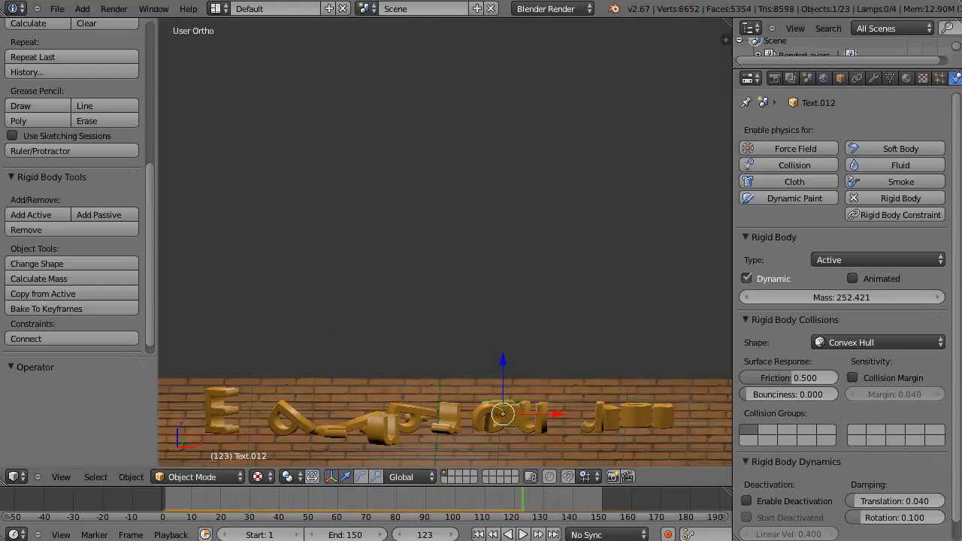
{"action": "key", "text": "shift+Left"}
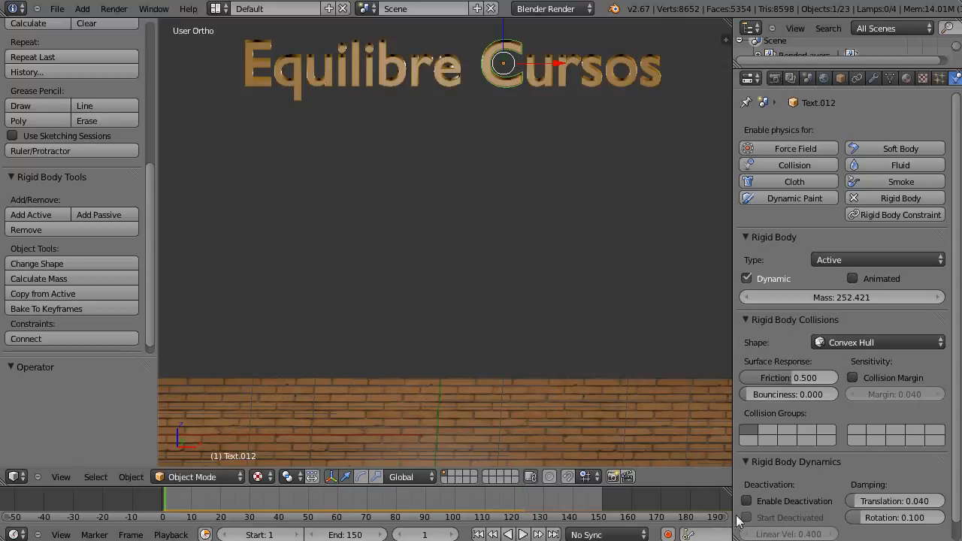
- Set the letter C's friction to 0 and play the simulation, returning to the first frame
{"action": "left_click_drag", "start_coordinate": [794, 378], "coordinate": [736, 380]}
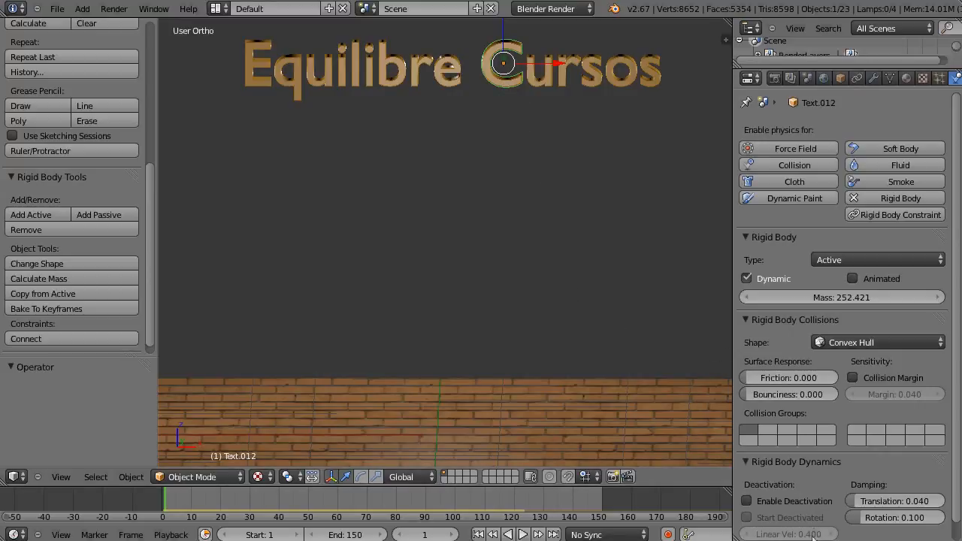
{"action": "key", "text": "alt+a"}
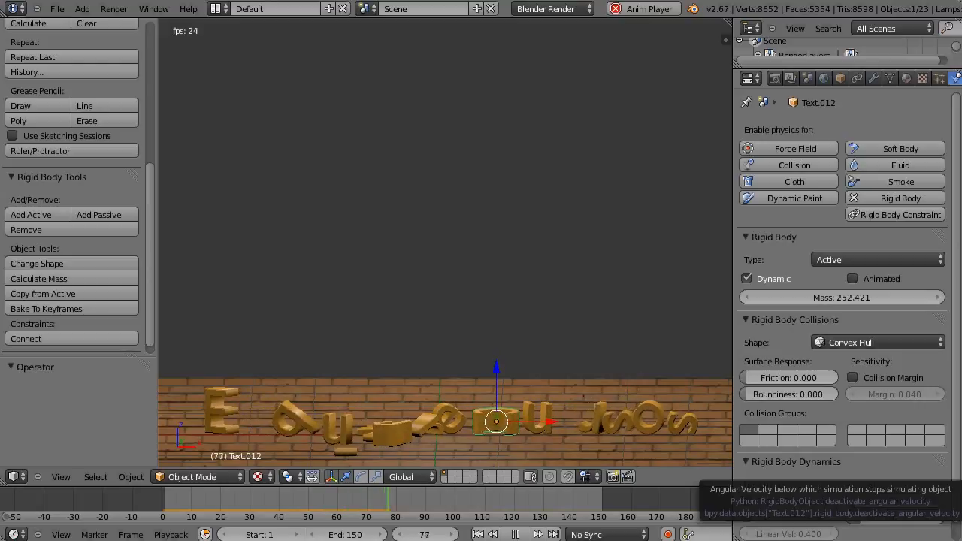
{"action": "key", "text": "alt+a"}
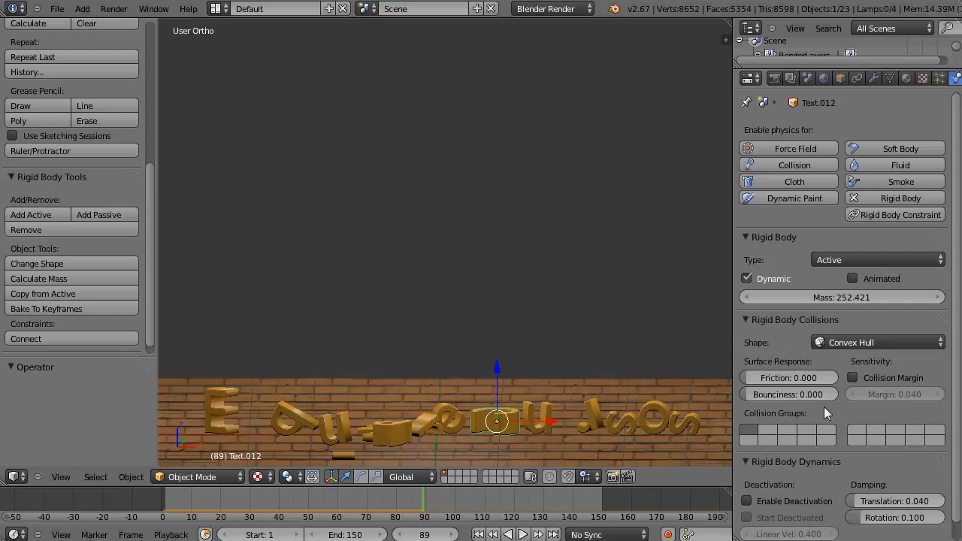
{"action": "key", "text": "shift+Left"}
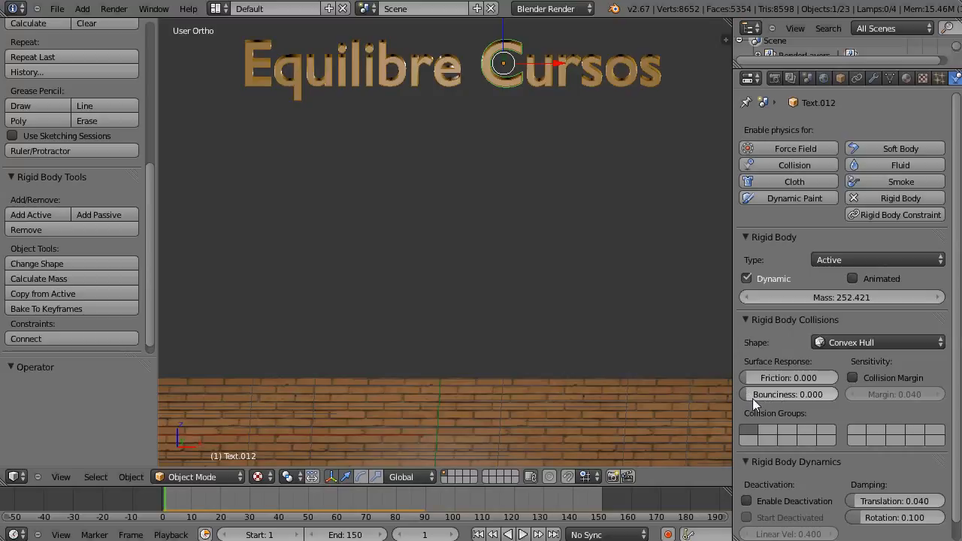
- Set the bounciness of the letter C and the brick floor plane to 1, and test it by playing the simulation
{"action": "left_click_drag", "start_coordinate": [745, 394], "coordinate": [837, 395]}
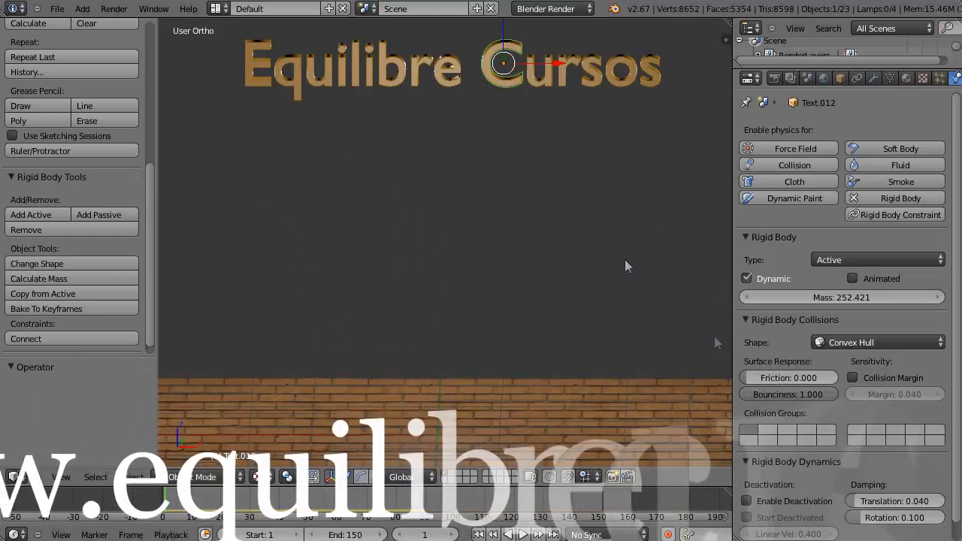
{"action": "right_click", "coordinate": [499, 432]}
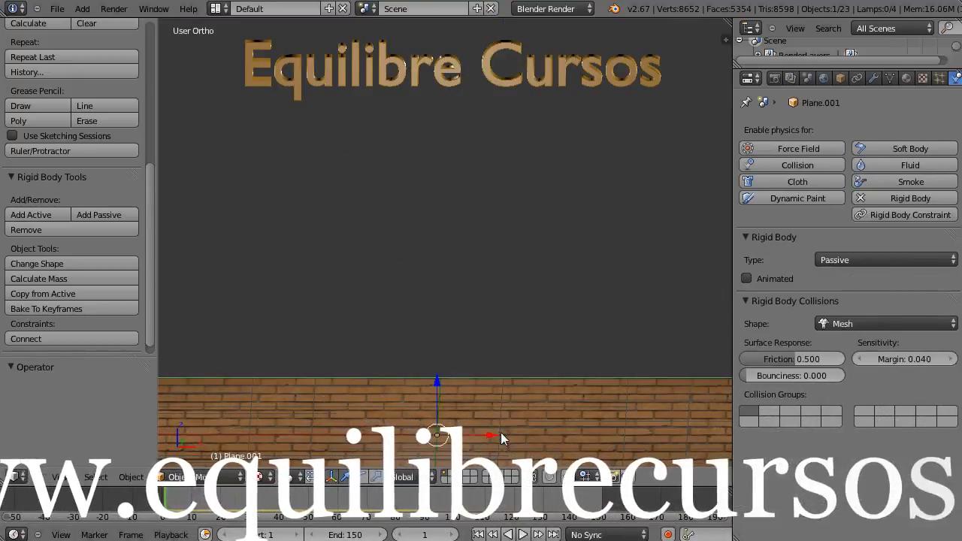
{"action": "left_click_drag", "start_coordinate": [757, 380], "coordinate": [842, 380]}
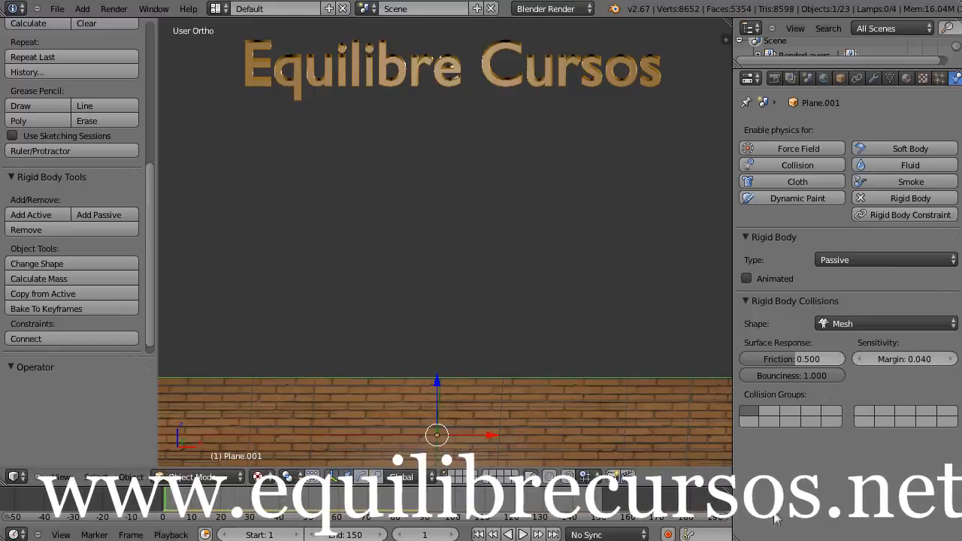
{"action": "key", "text": "alt+a"}
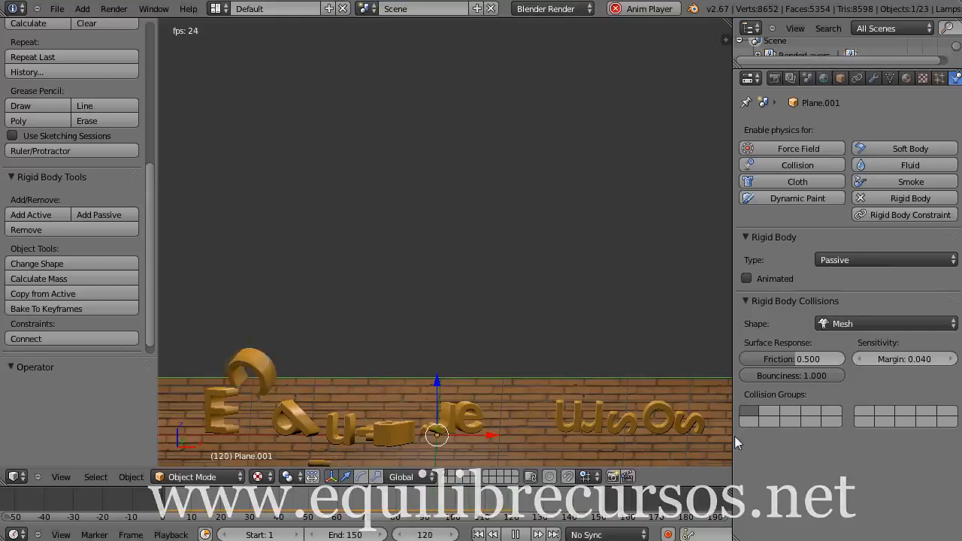
{"action": "key", "text": "alt+a"}
{"action": "key", "text": "shift+Left"}
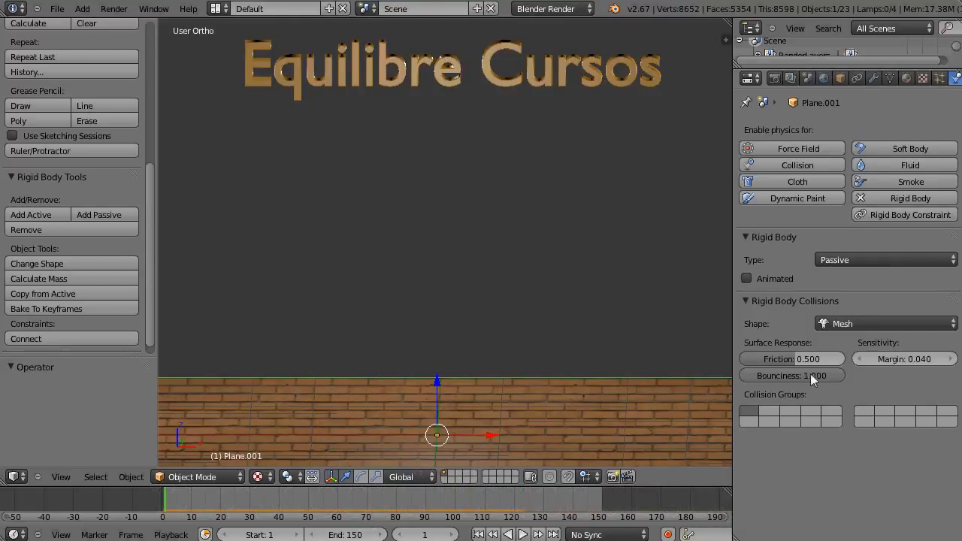
- Reset the bounciness of the brick floor plane and of the letter C to 0
{"action": "left_click_drag", "start_coordinate": [842, 375], "coordinate": [737, 373]}
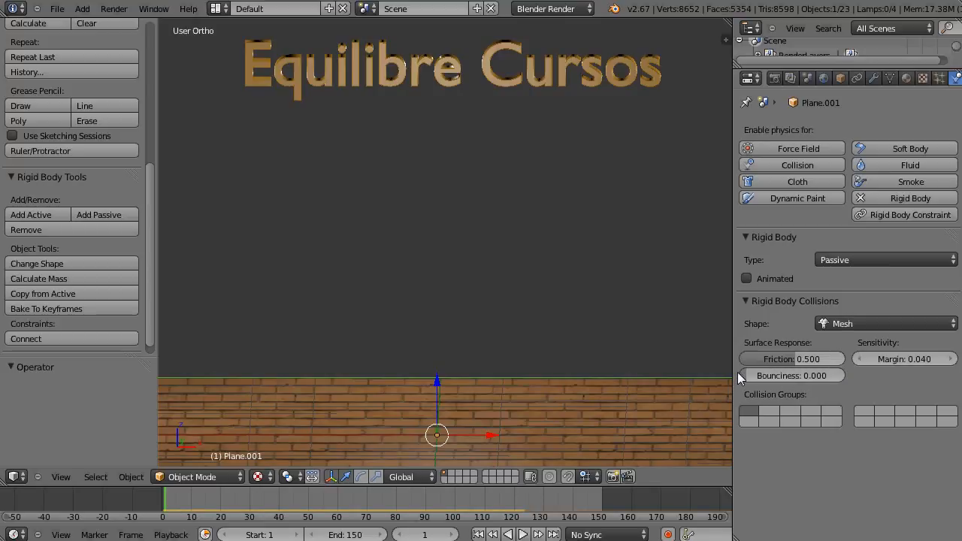
{"action": "right_click", "coordinate": [504, 81]}
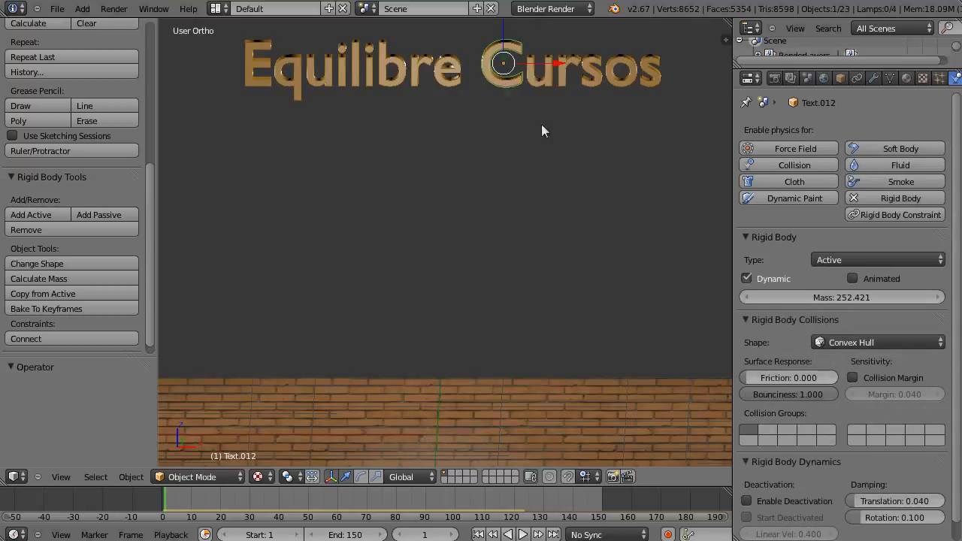
{"action": "left_click_drag", "start_coordinate": [830, 392], "coordinate": [736, 395]}
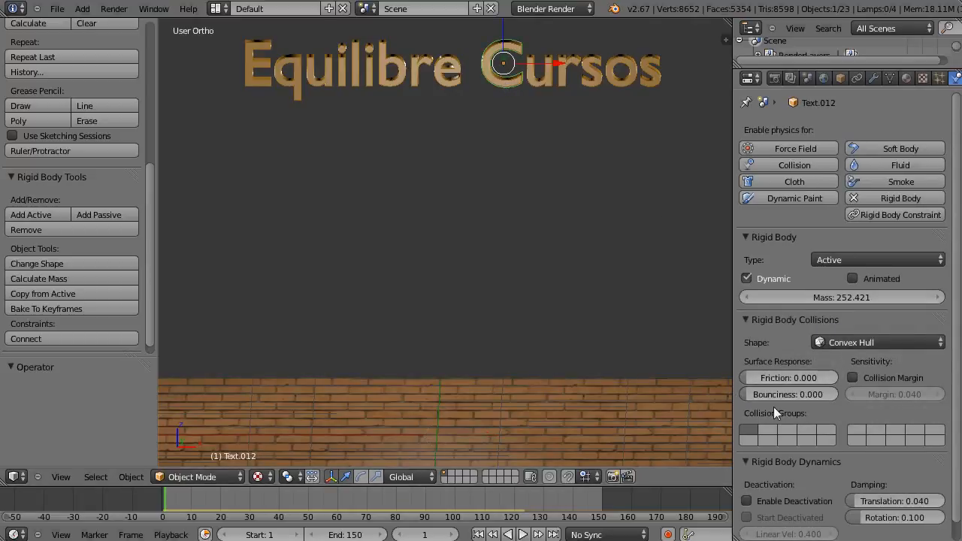
- Enable the collision margin for the letter C and change its collision shape to Cone
{"action": "left_click", "coordinate": [853, 377]}
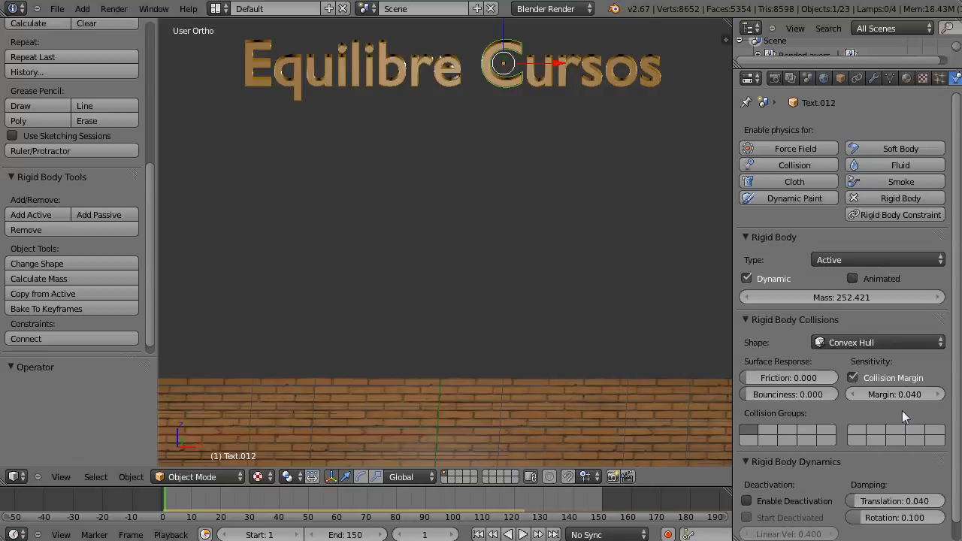
{"action": "left_click", "coordinate": [866, 343]}
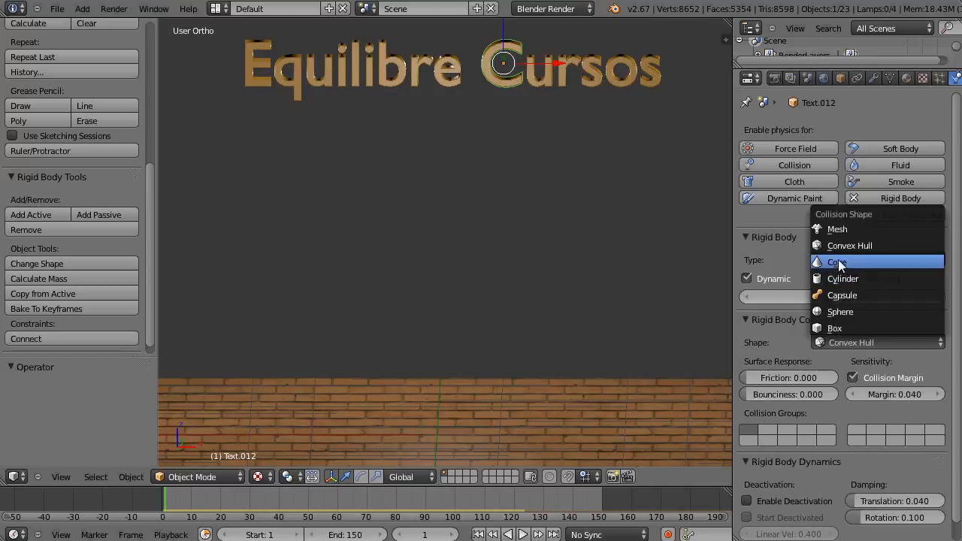
{"action": "left_click", "coordinate": [859, 341]}
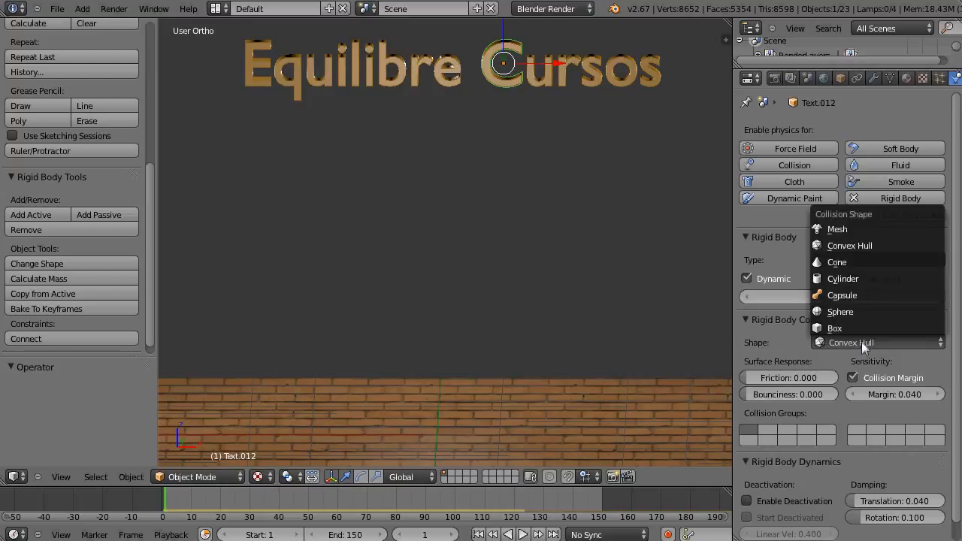
{"action": "left_click", "coordinate": [835, 261]}
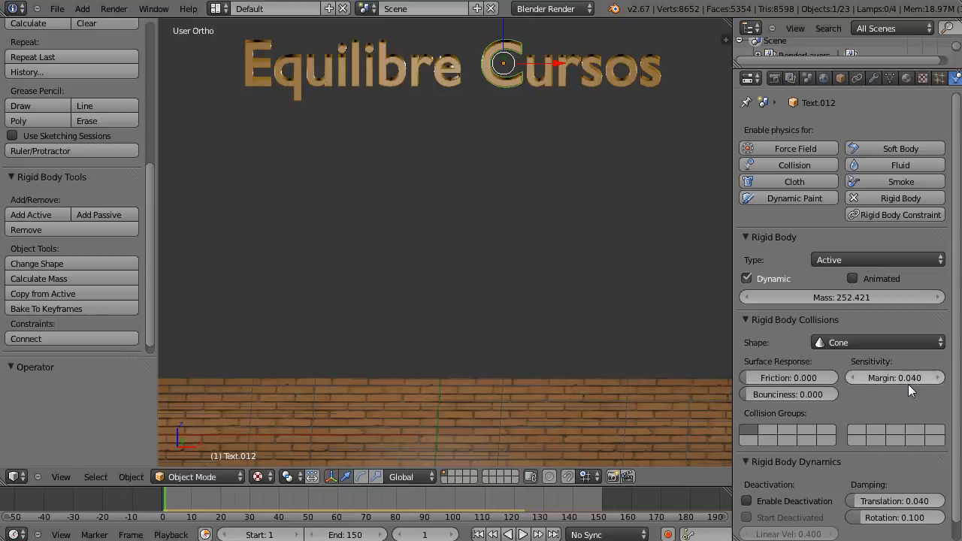
- Play the simulation to examine how the cone-shaped letter C collides, and return to the first frame
{"action": "key", "text": "alt+a"}
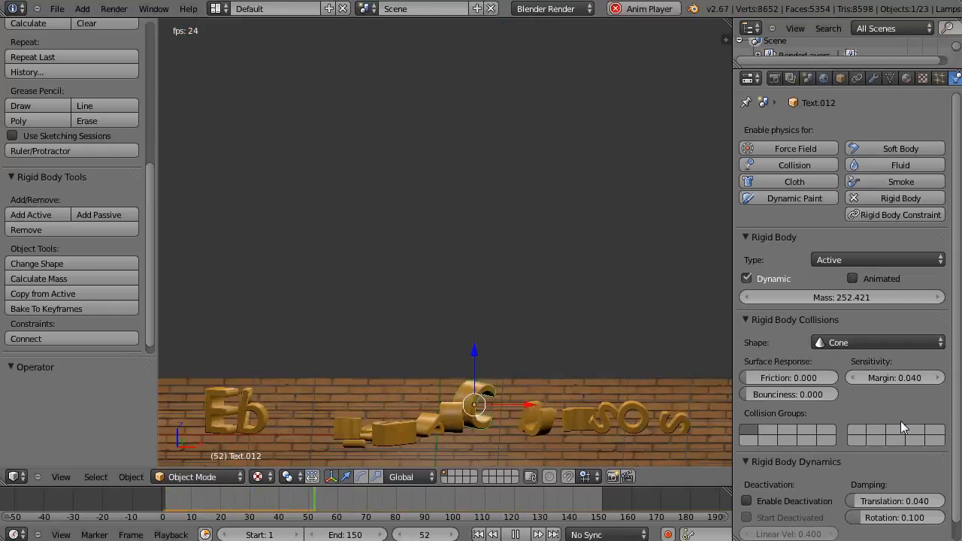
{"action": "key", "text": "alt+a"}
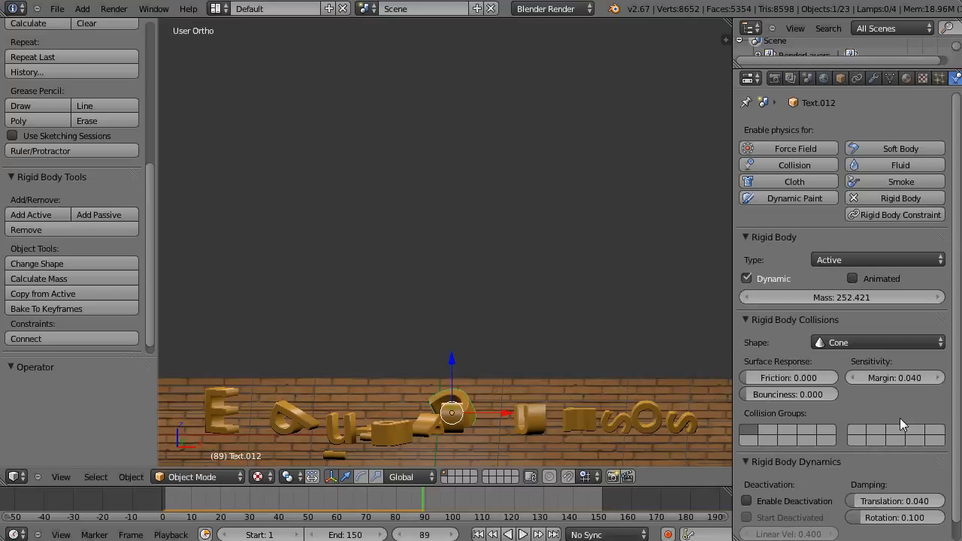
{"action": "key", "text": "shift+Left"}
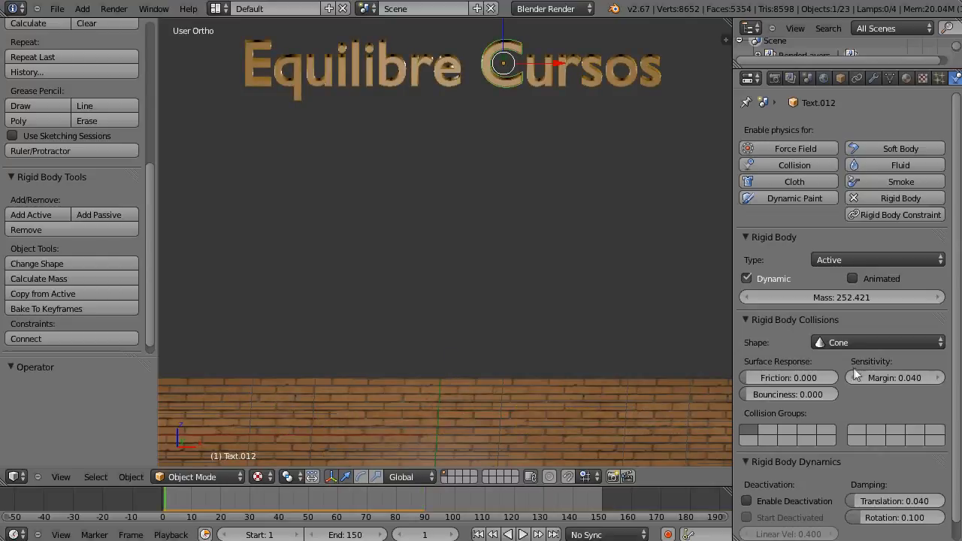
- Set the letter C's collision margin to 1 and play the simulation, returning to the first frame
{"action": "left_click_drag", "start_coordinate": [851, 375], "coordinate": [905, 370]}
{"action": "key", "text": "alt+a"}
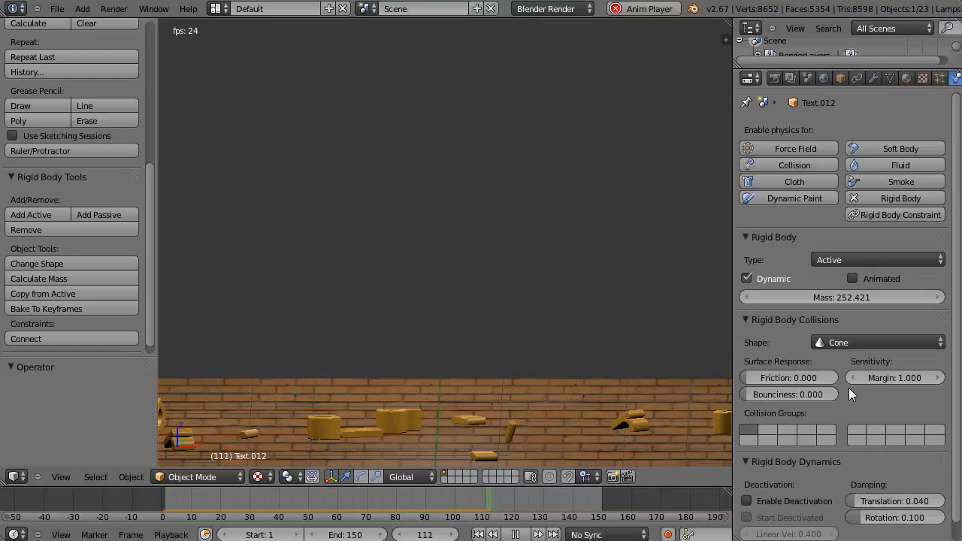
{"action": "key", "text": "alt+a"}
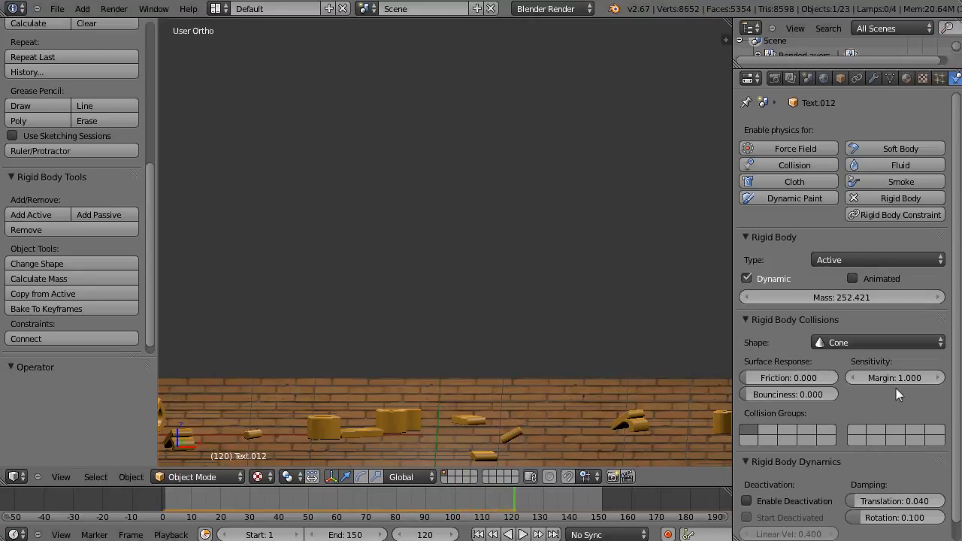
{"action": "key", "text": "shift+Left"}
- Set the letter C's collision margin to 0.04 and its collision shape to Convex Hull
{"action": "left_click", "coordinate": [896, 378]}
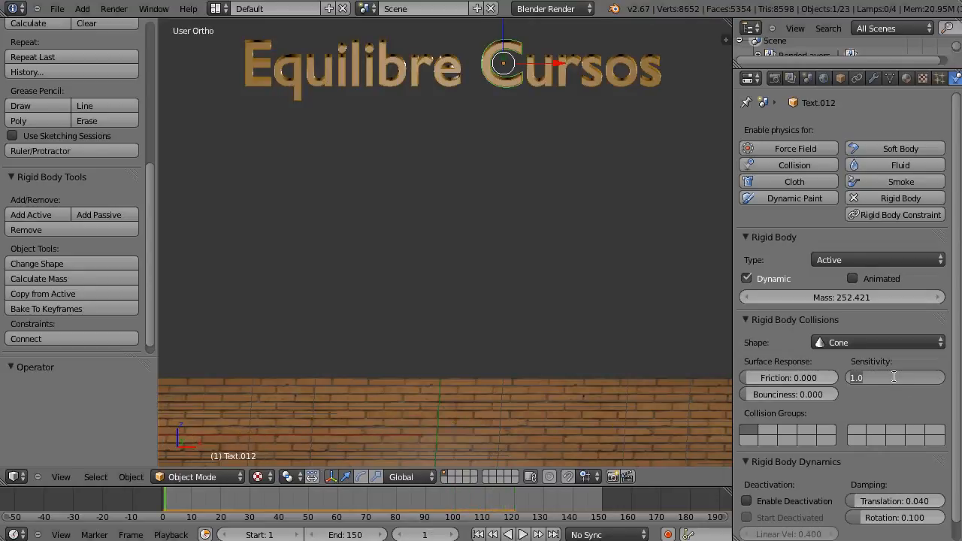
{"action": "type", "text": ".04"}
{"action": "key", "text": "Return"}
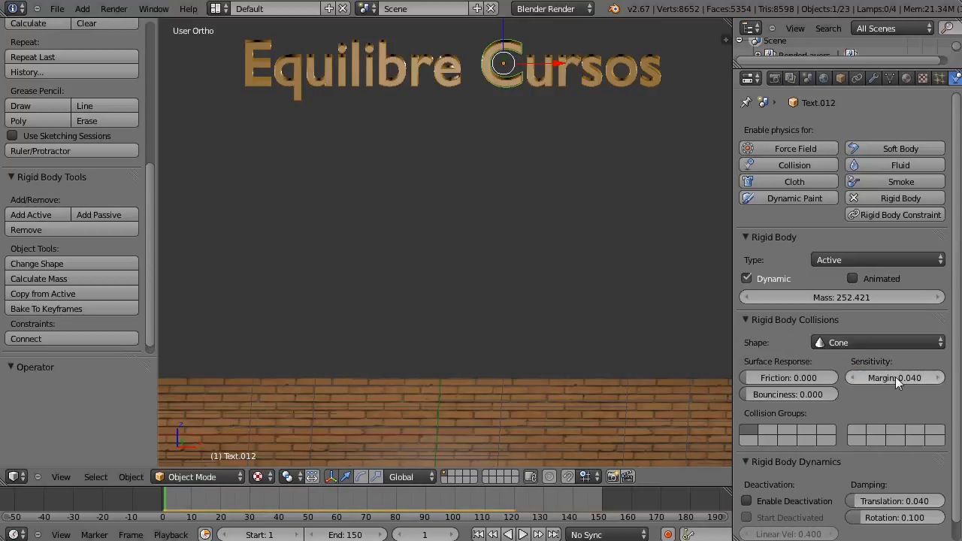
{"action": "left_click", "coordinate": [900, 340]}
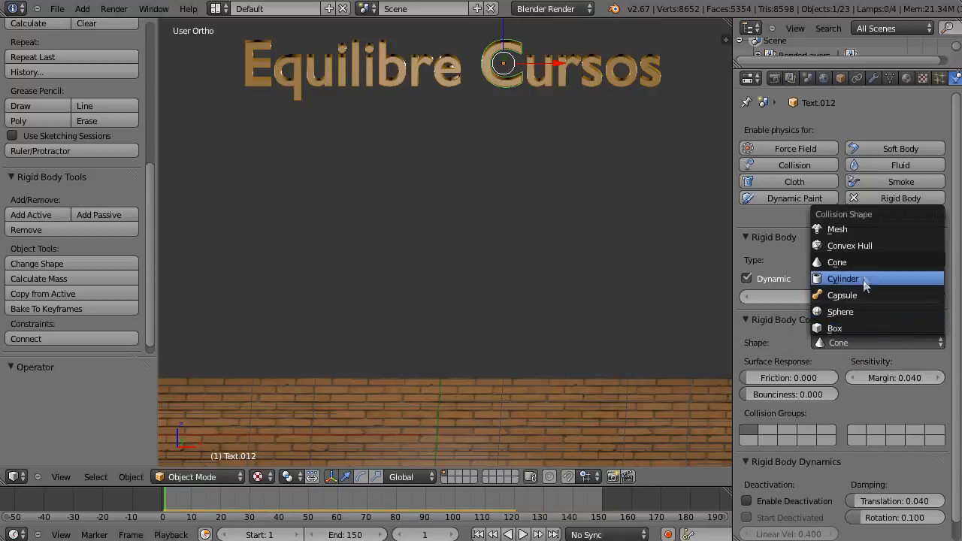
{"action": "left_click", "coordinate": [864, 248]}
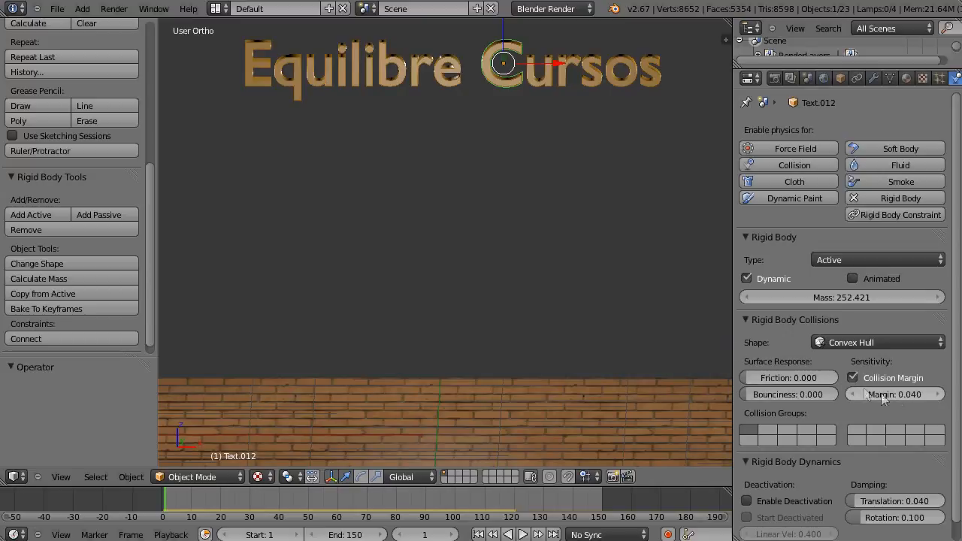
- Circle-select all the letters of the Equilibre Cursos text
{"action": "scroll", "coordinate": [778, 408], "scroll_direction": "down", "scroll_amount": 1}
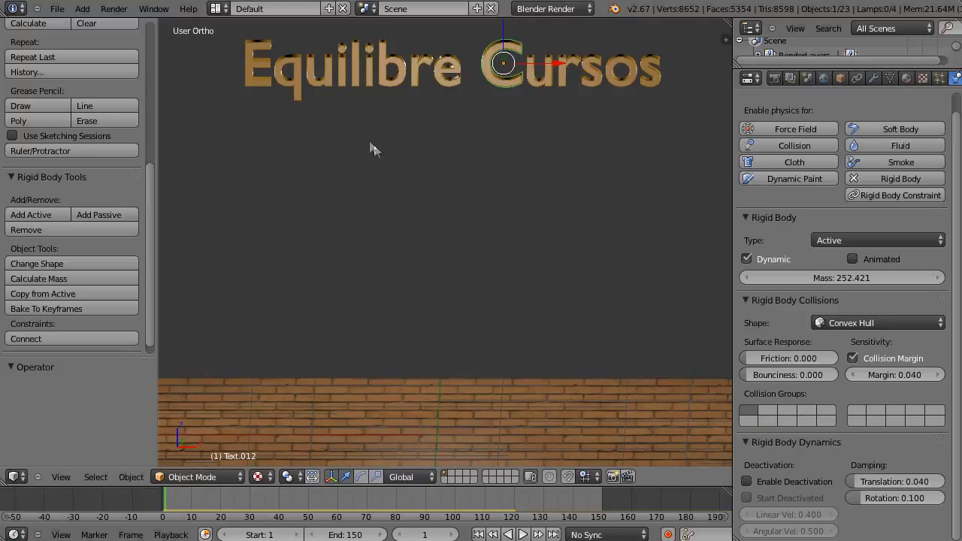
{"action": "key", "text": "c"}
{"action": "left_click_drag", "start_coordinate": [246, 63], "coordinate": [657, 72]}
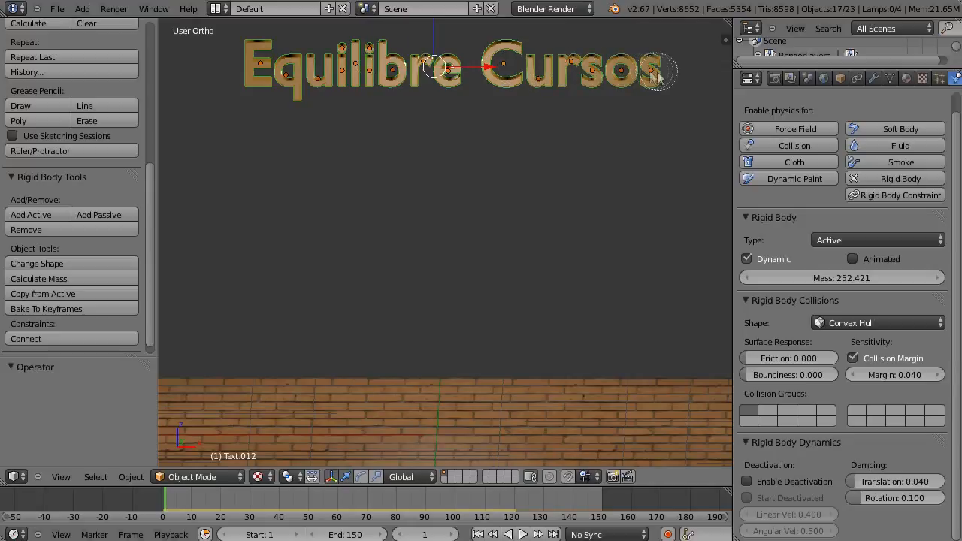
{"action": "key", "text": "Escape"}
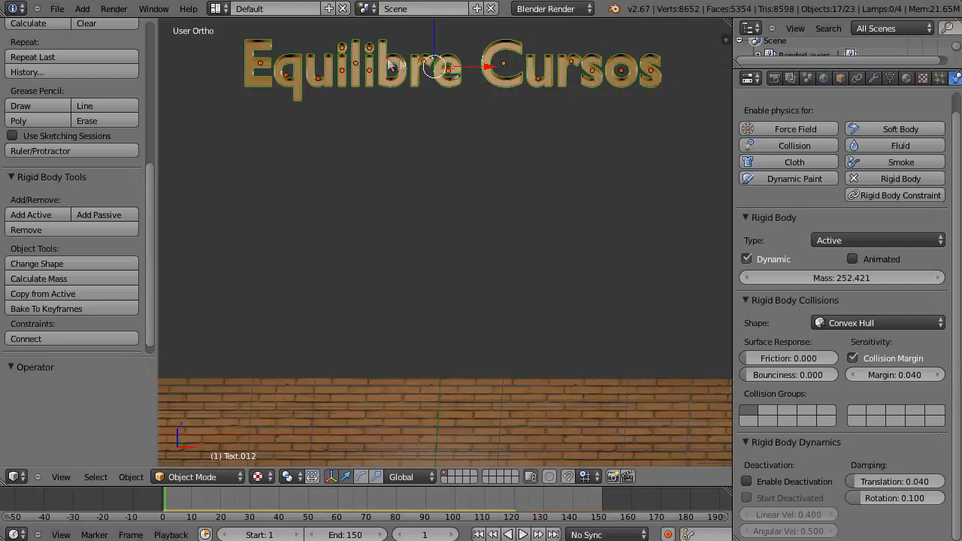
- Put only the letter C in the second collision group and play the simulation, returning to the first frame
{"action": "right_click", "coordinate": [508, 89]}
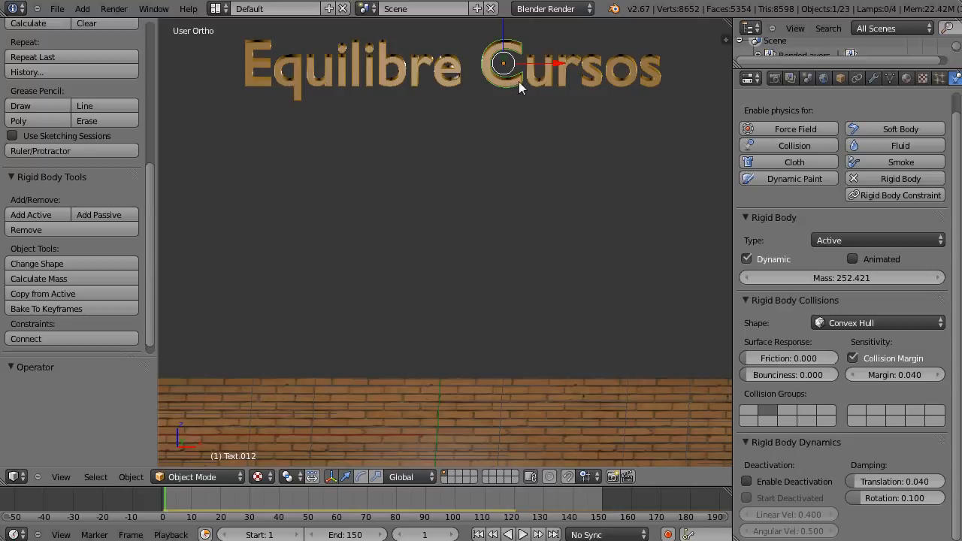
{"action": "key", "text": "alt+a"}
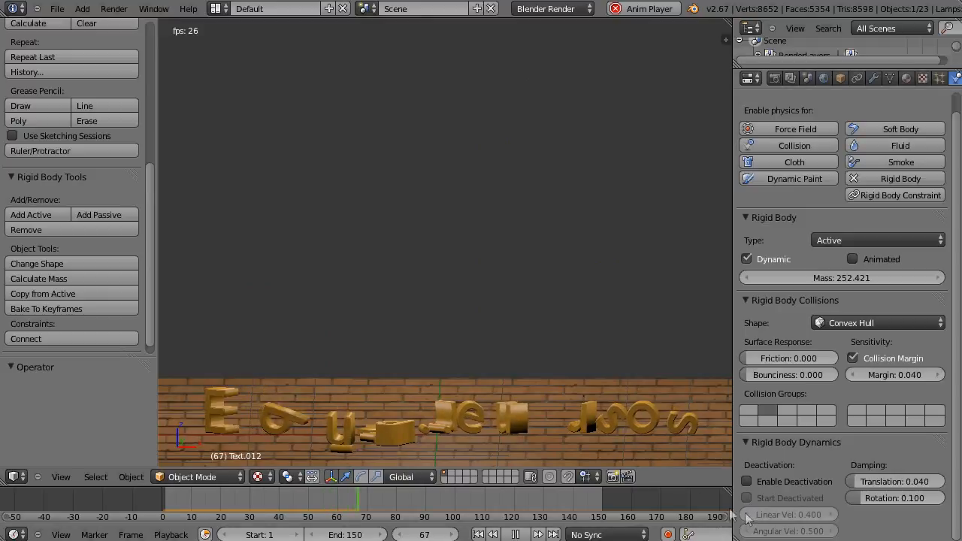
{"action": "key", "text": "alt+a"}
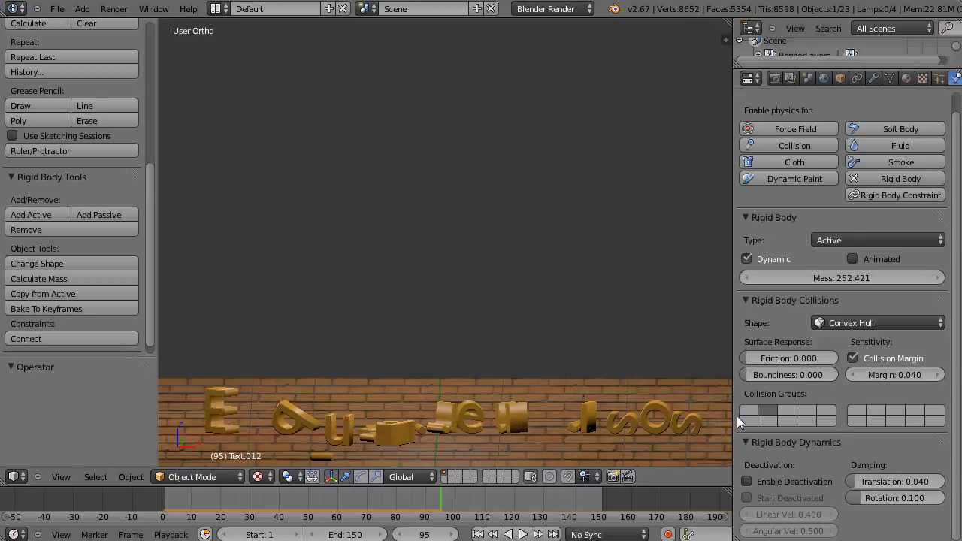
{"action": "key", "text": "shift+Left"}
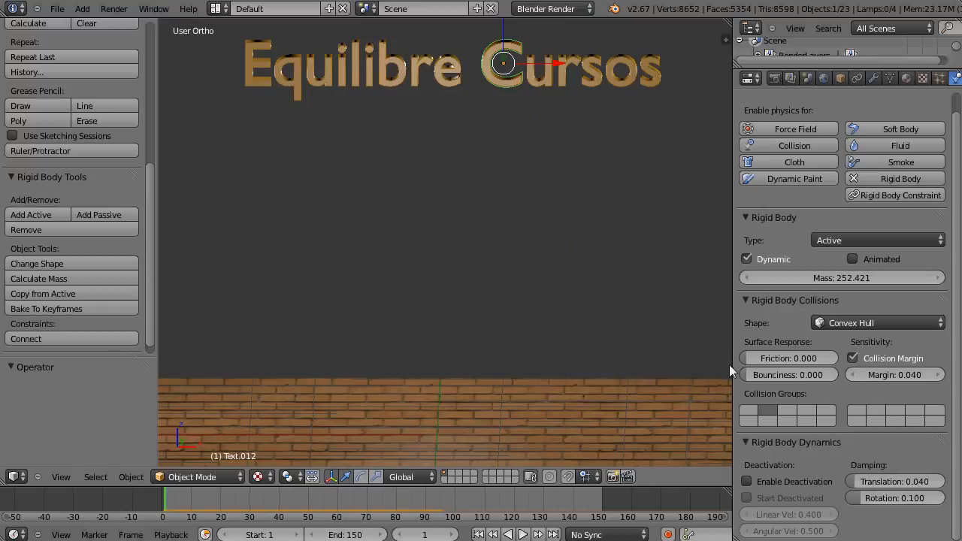
- Return the letter C to the first collision group and turn on Enable Deactivation and Start Deactivated
{"action": "left_click", "coordinate": [748, 411]}
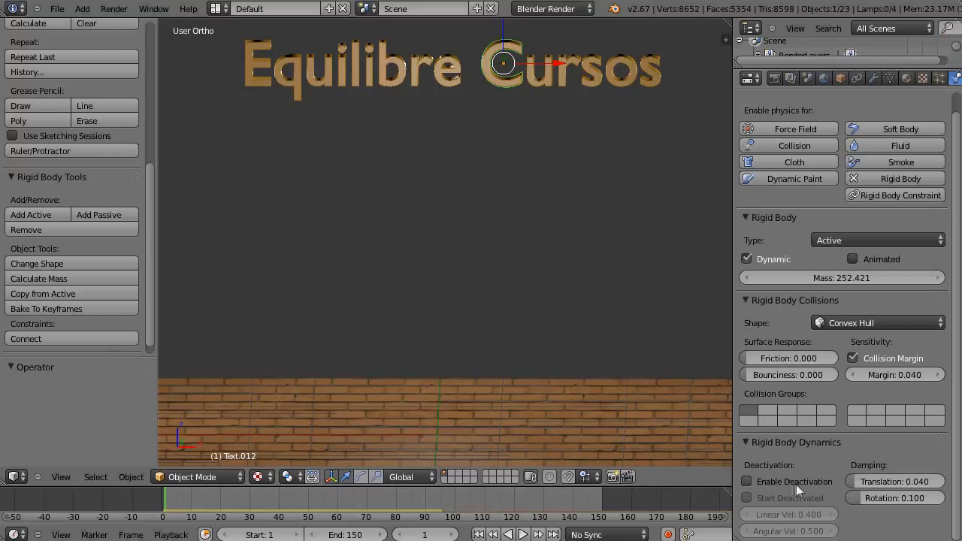
{"action": "left_click", "coordinate": [747, 480]}
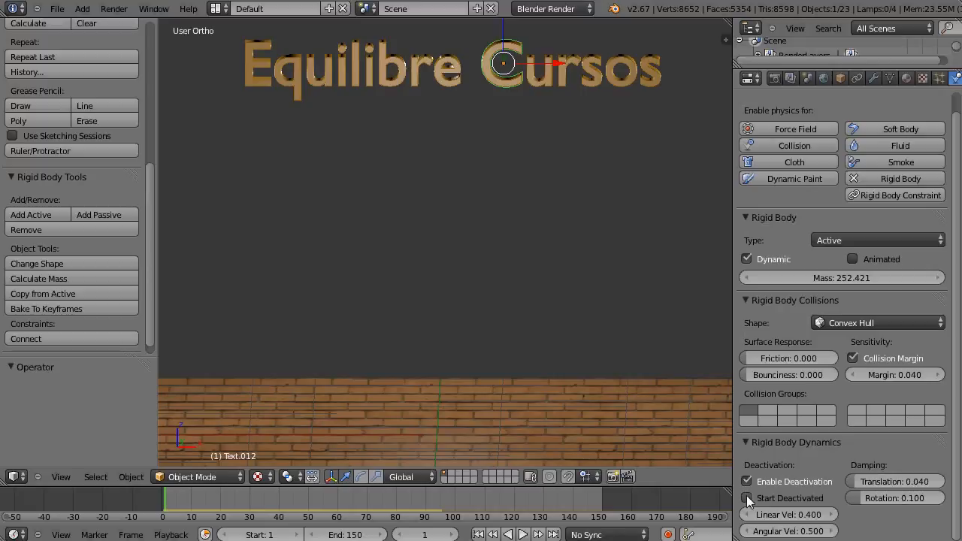
{"action": "left_click", "coordinate": [748, 499]}
- Play the simulation to examine how the initially deactivated letter C behaves, and return to the first frame
{"action": "key", "text": "alt+a"}
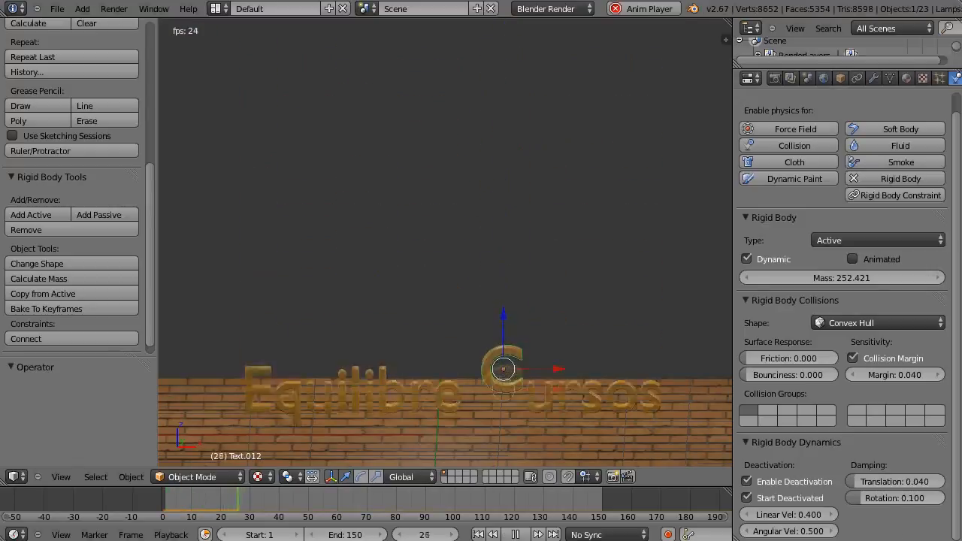
{"action": "key", "text": "alt+a"}
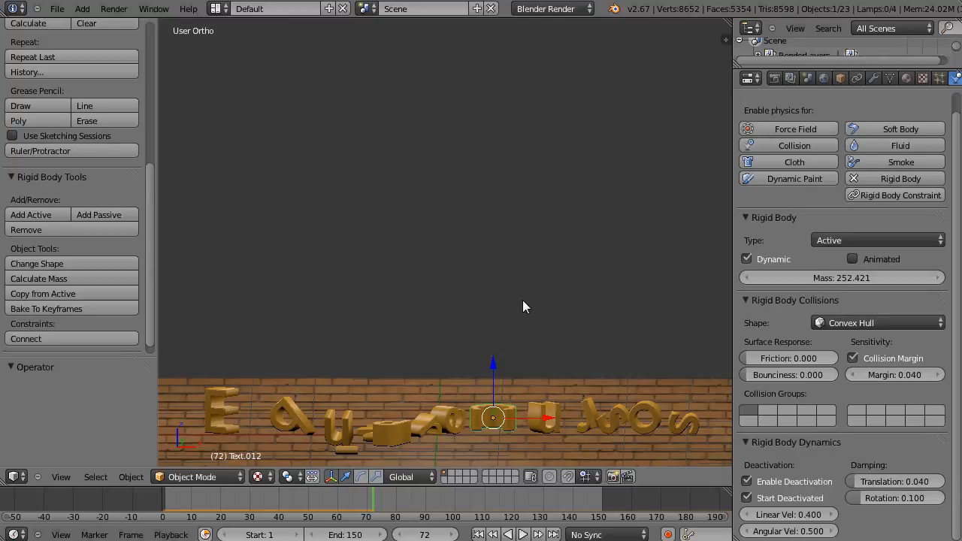
{"action": "key", "text": "shift+Left"}
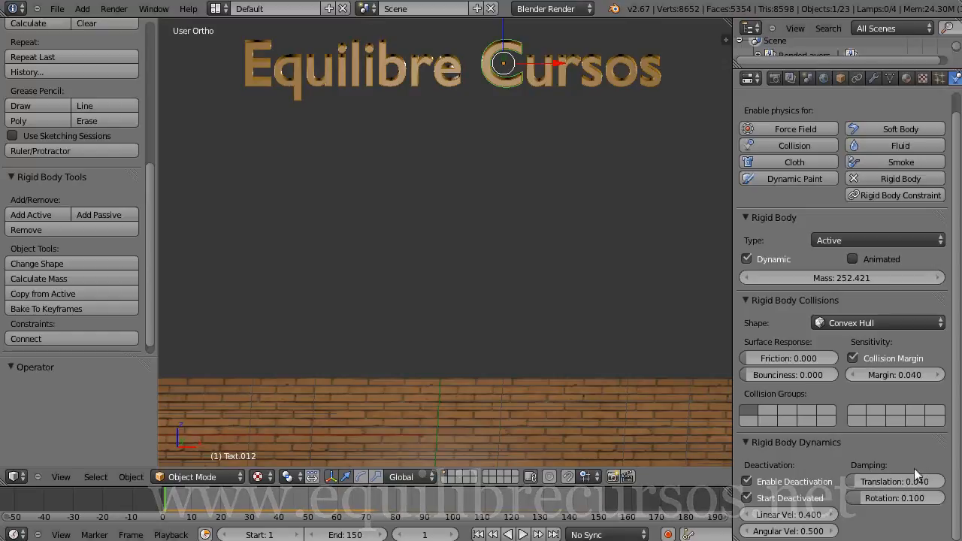
- Disable deactivation for the letter C and set its translation damping to 1
{"action": "left_click", "coordinate": [747, 480]}
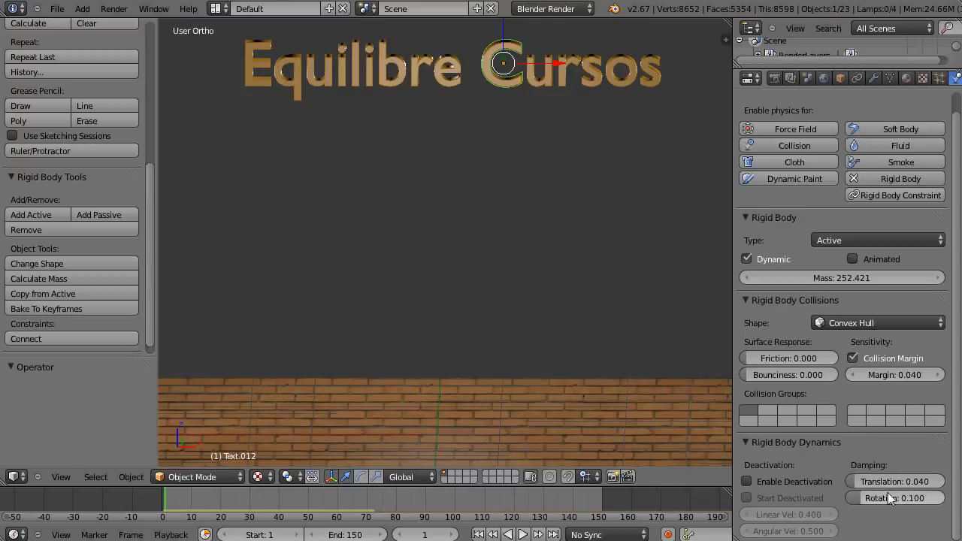
{"action": "left_click_drag", "start_coordinate": [889, 484], "coordinate": [946, 489]}
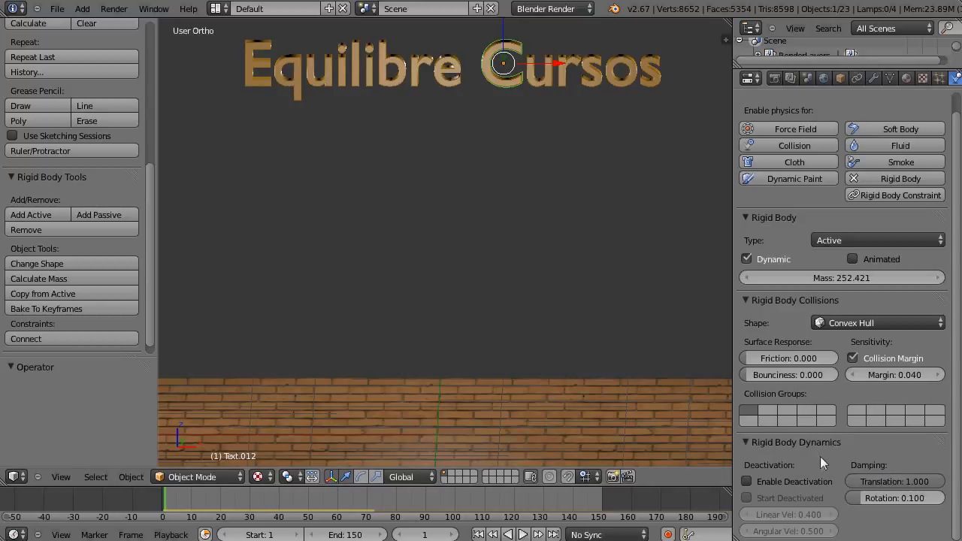
- Play the simulation to examine how the letter C falls with full translation damping, and return to the first frame
{"action": "key", "text": "alt+a"}
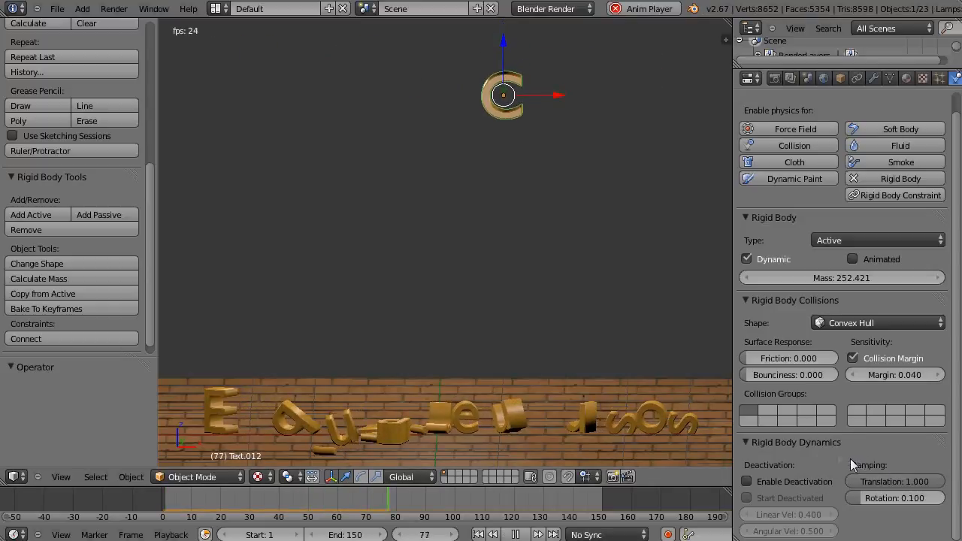
{"action": "key", "text": "alt+a"}
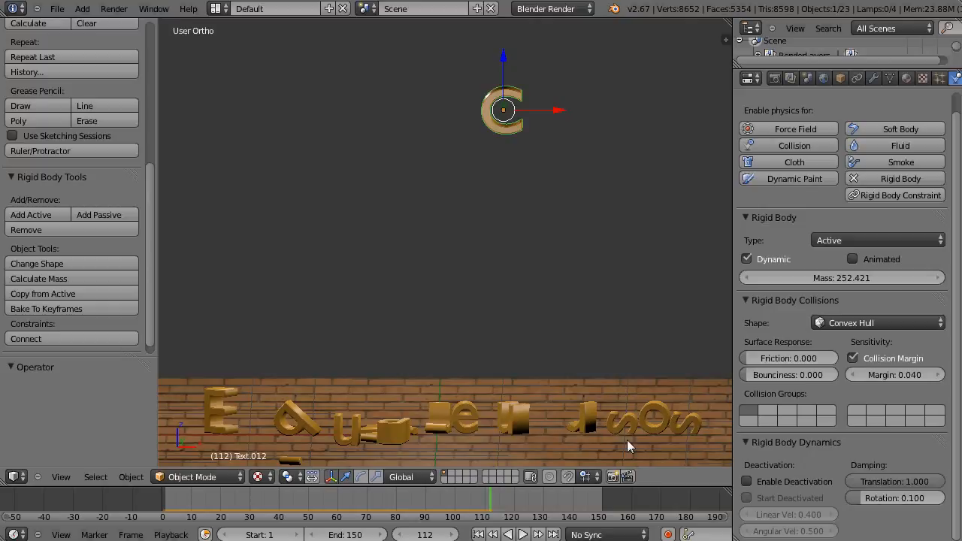
{"action": "key", "text": "shift+Left"}
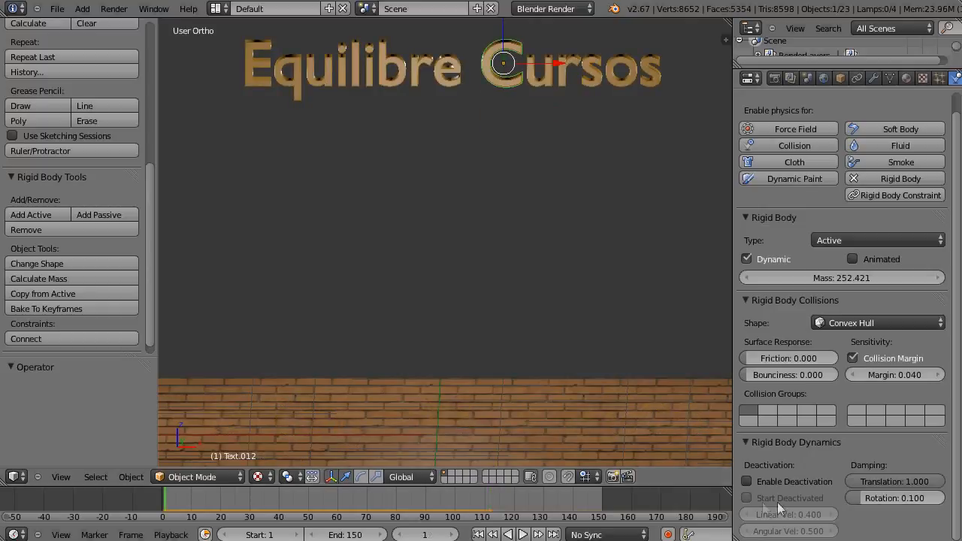
- Set the letter C's translation damping to 0.9 and play the simulation, returning to the first frame
{"action": "left_click", "coordinate": [902, 479]}
{"action": "key", "text": "BackSpace"}
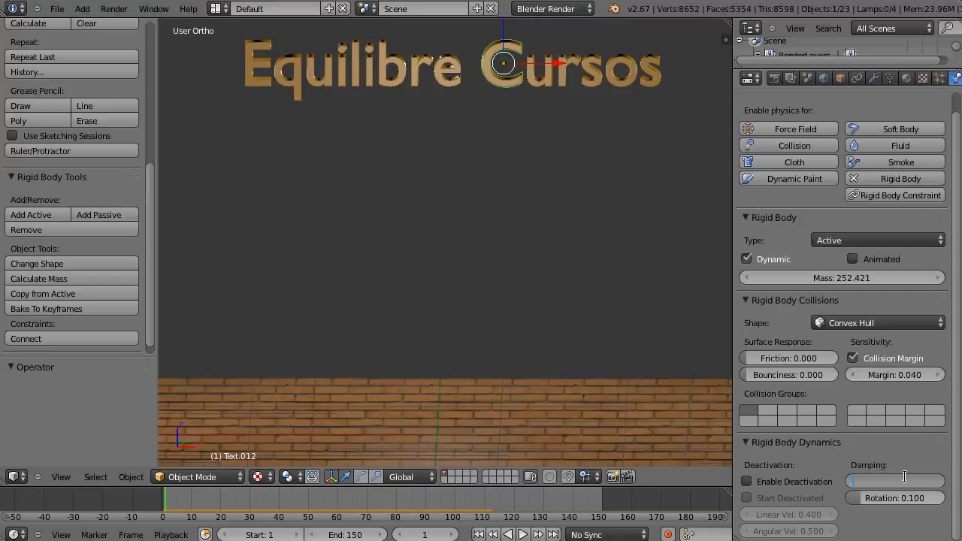
{"action": "type", "text": ".9"}
{"action": "key", "text": "Return"}
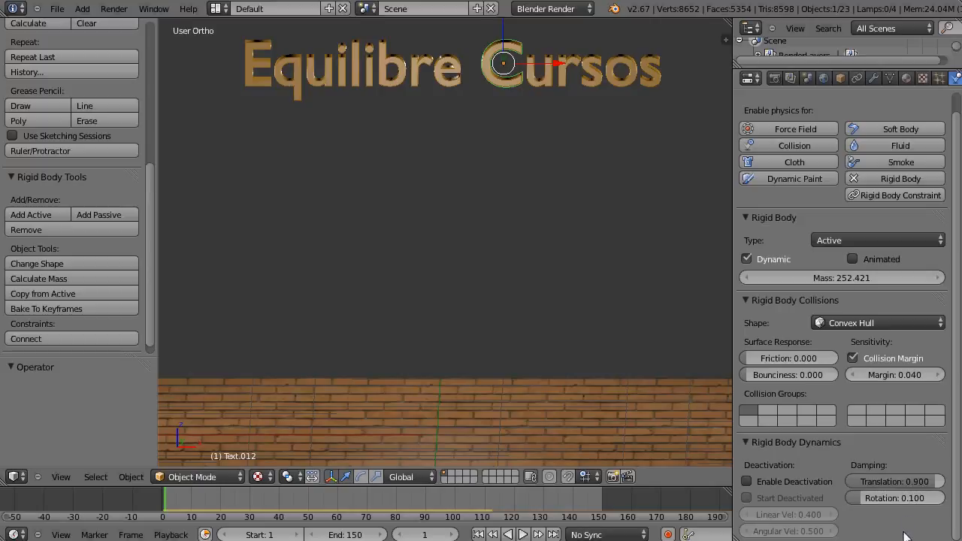
{"action": "key", "text": "alt+a"}
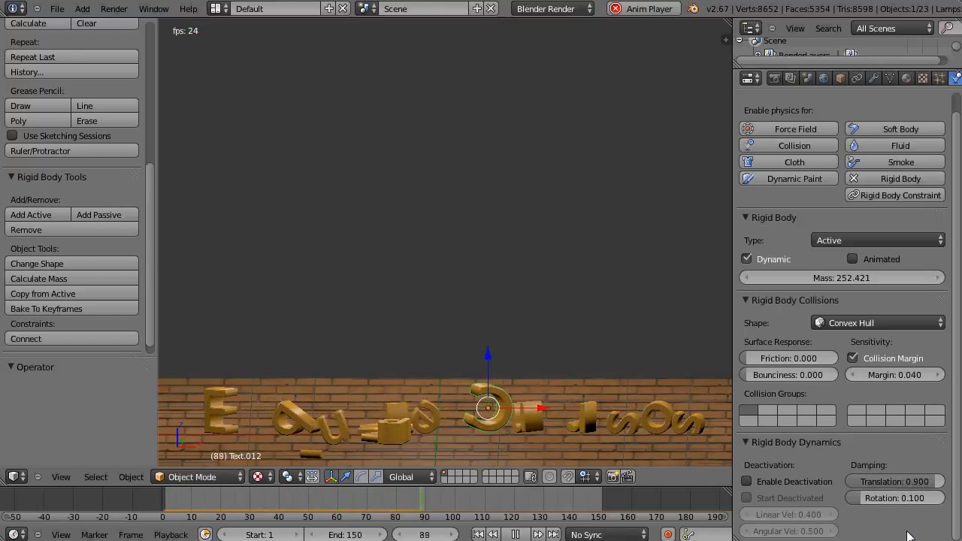
{"action": "key", "text": "alt+a"}
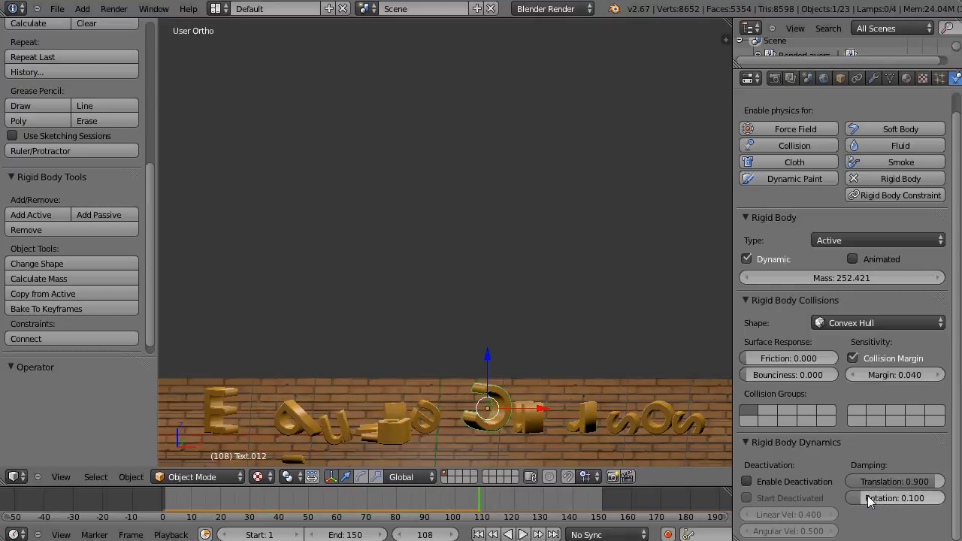
{"action": "key", "text": "shift+Left"}
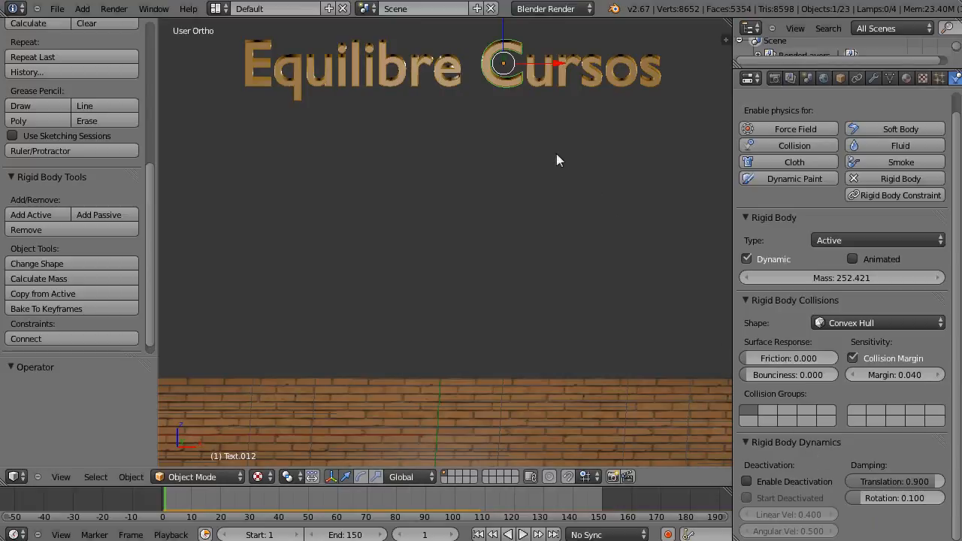
- Rotate the letter C by about 62° in the current view and apply its rotation
{"action": "key", "text": "r"}
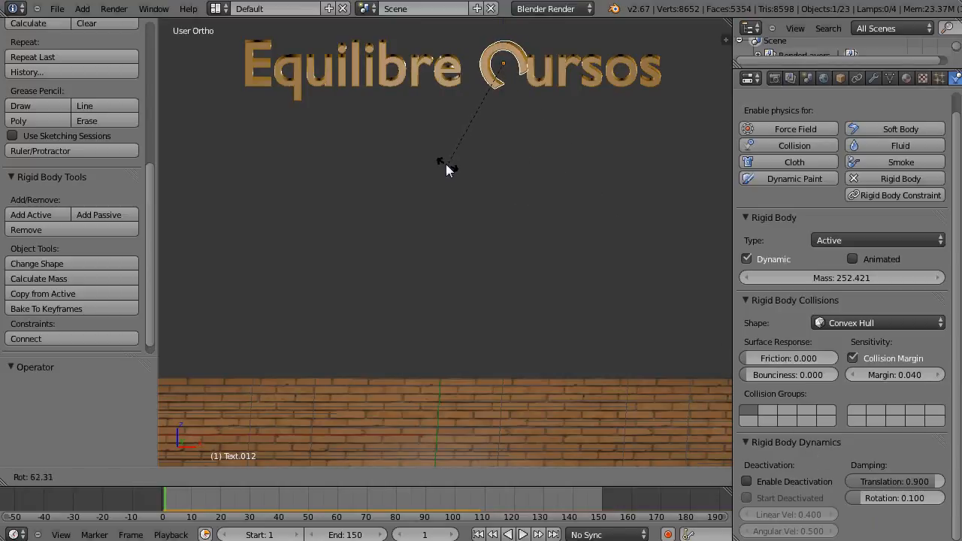
{"action": "left_click", "coordinate": [447, 165]}
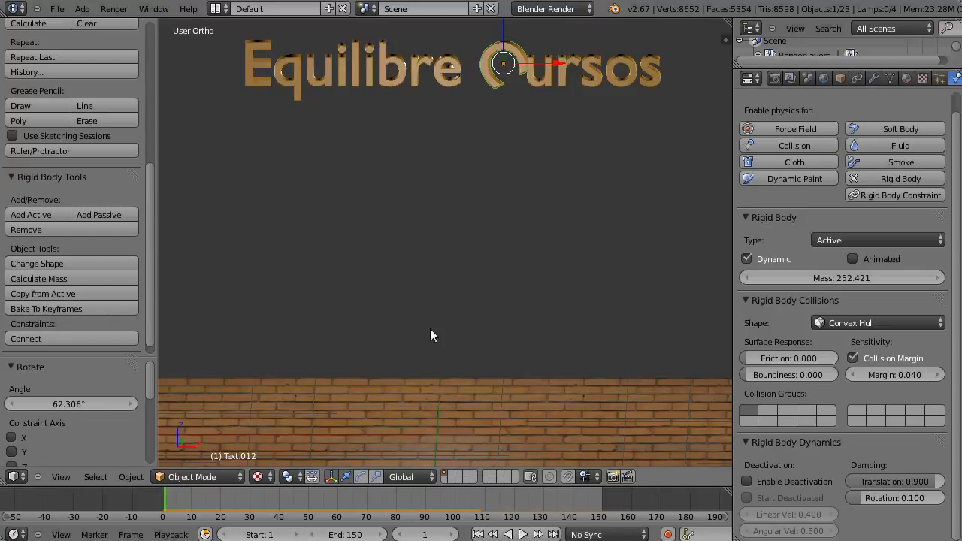
{"action": "key", "text": "ctrl+a"}
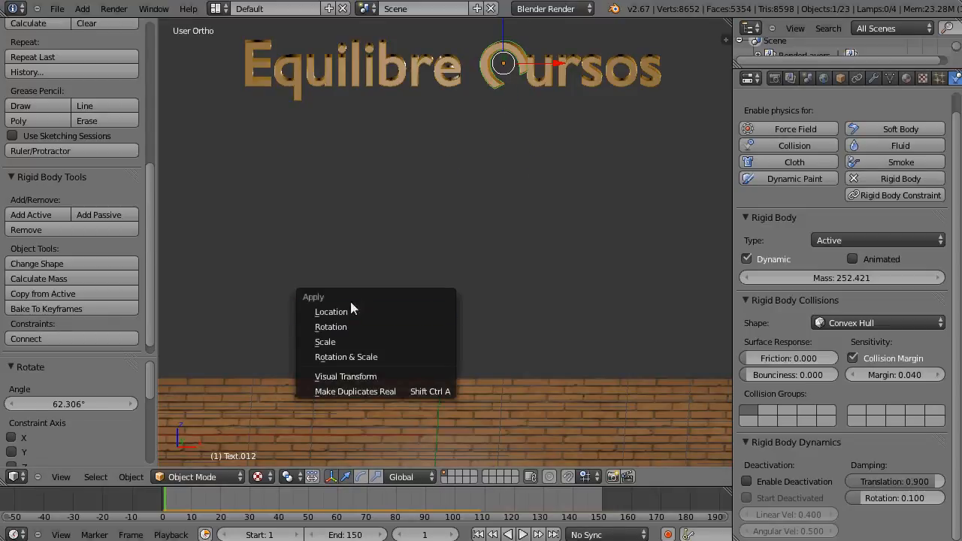
{"action": "left_click", "coordinate": [335, 327]}
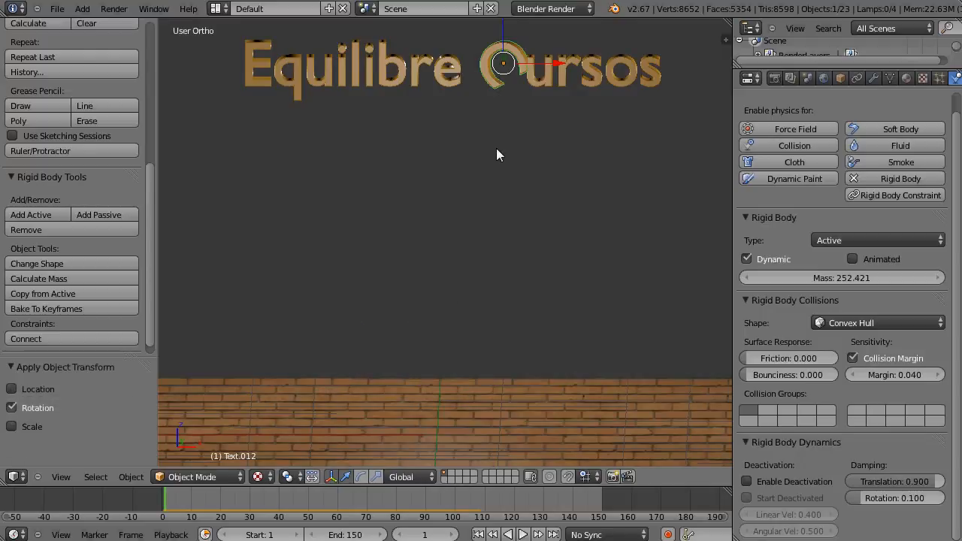
- Play the simulation to examine how the tilted letter C lands, and return to the first frame
{"action": "key", "text": "alt+a"}
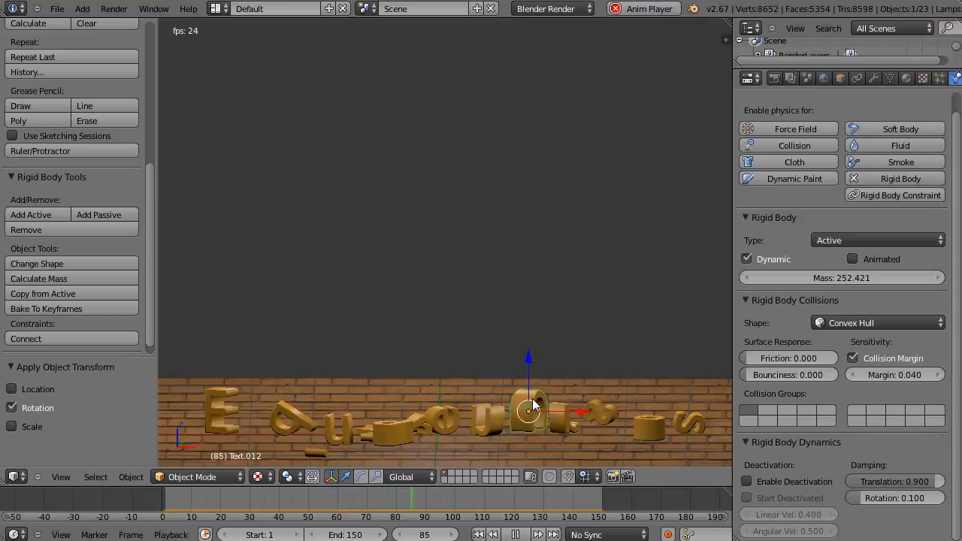
{"action": "key", "text": "alt+a"}
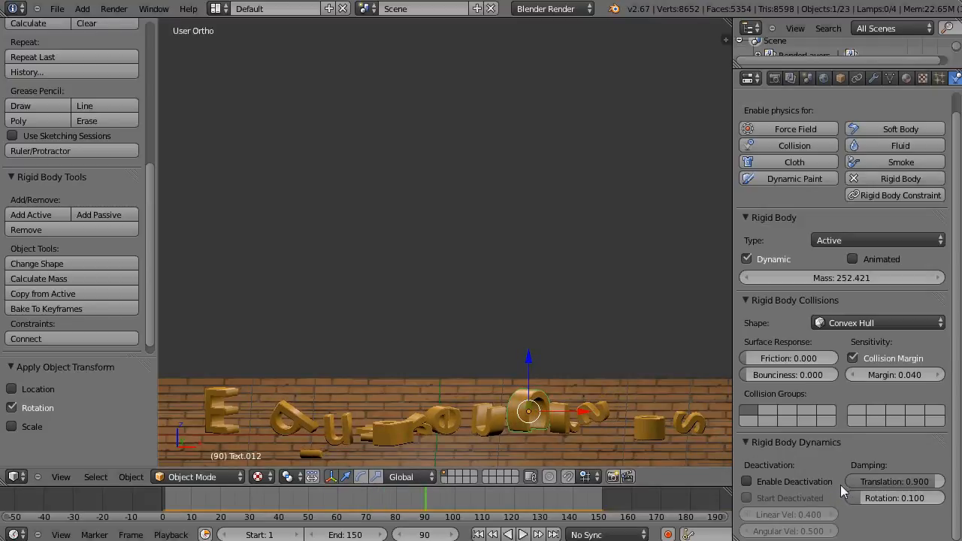
{"action": "key", "text": "shift+Left"}
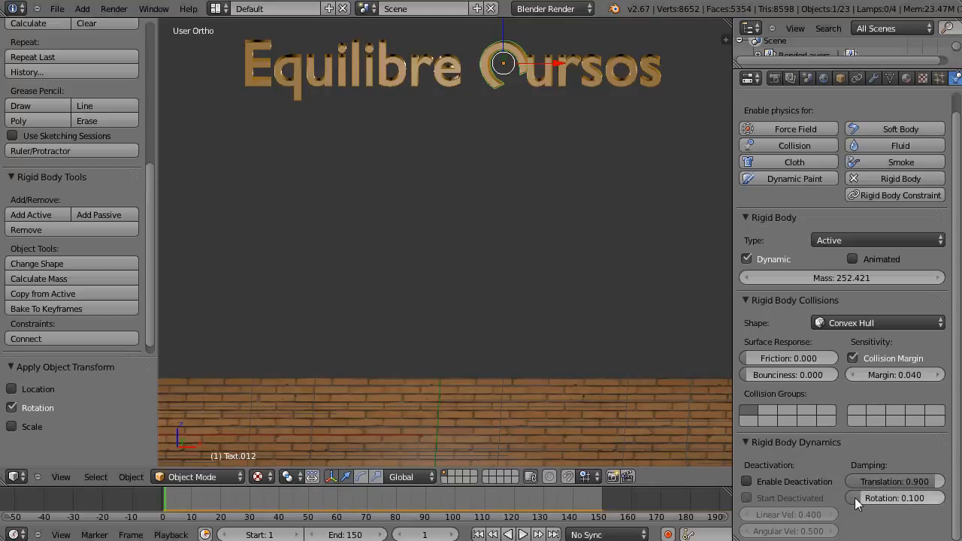
- Set the letter C's rotation damping to 1 and play the simulation to examine its landing
{"action": "left_click_drag", "start_coordinate": [855, 498], "coordinate": [949, 506]}
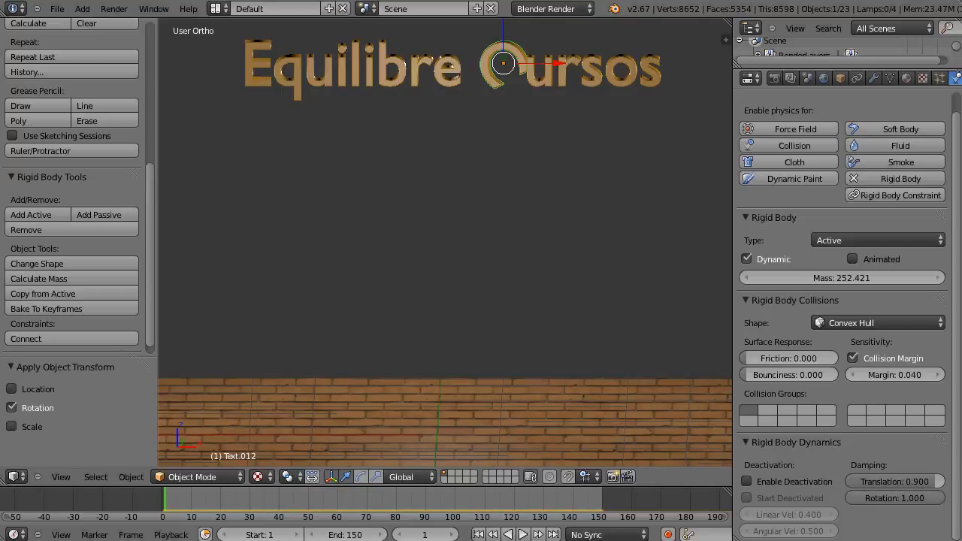
{"action": "key", "text": "alt+a"}
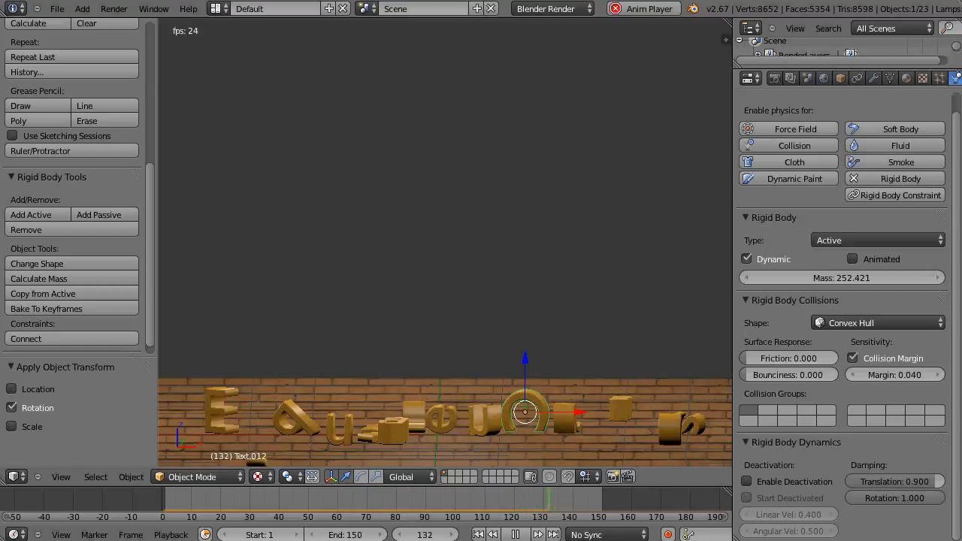
{"action": "key", "text": "alt+a"}
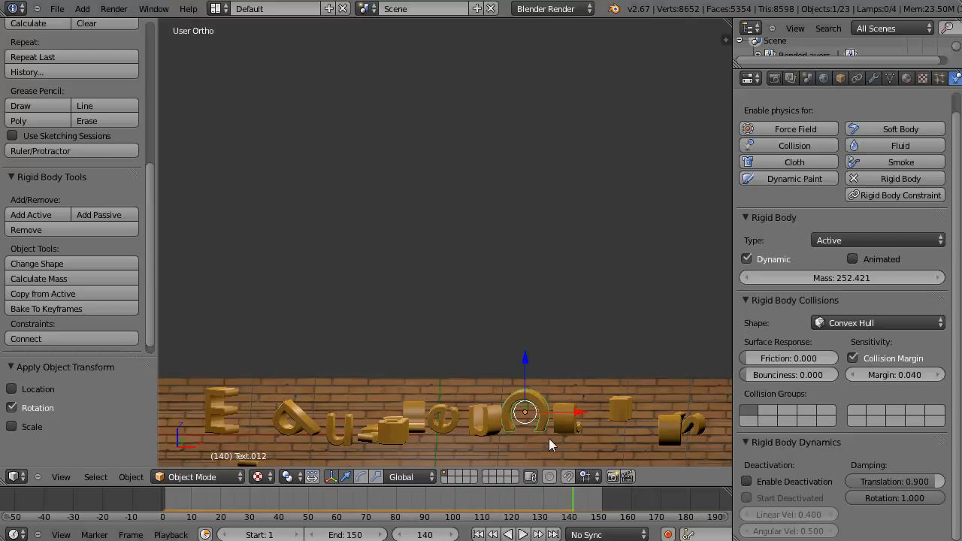
- Lower the letter C's rotation damping to 0.177 and rotate it upright by about -62° at the first frame
{"action": "left_click_drag", "start_coordinate": [938, 496], "coordinate": [864, 498]}
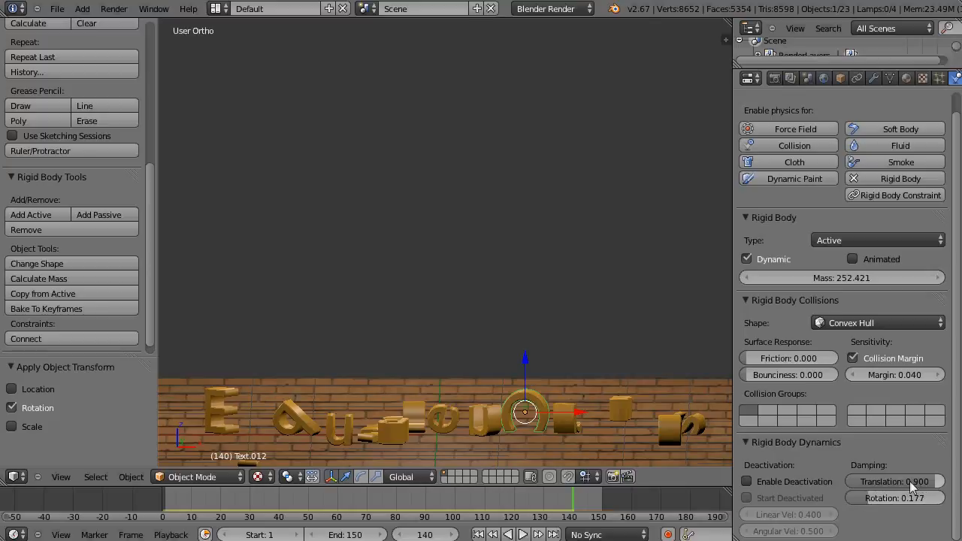
{"action": "key", "text": "shift+Left"}
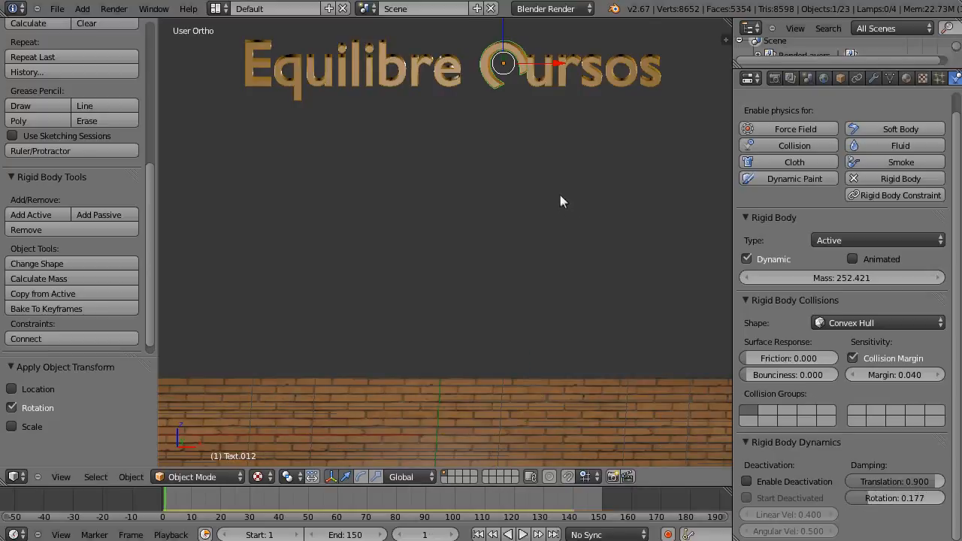
{"action": "key", "text": "r"}
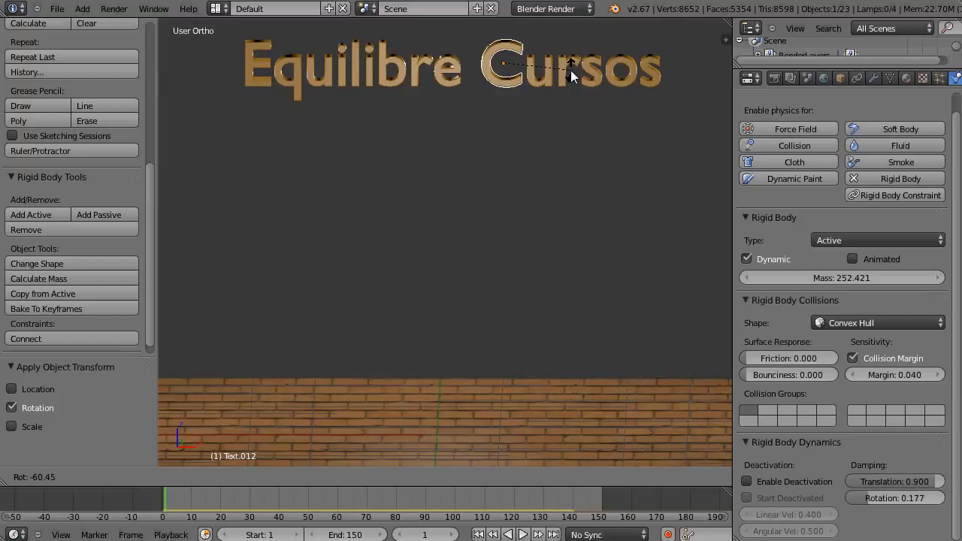
{"action": "left_click", "coordinate": [570, 67]}
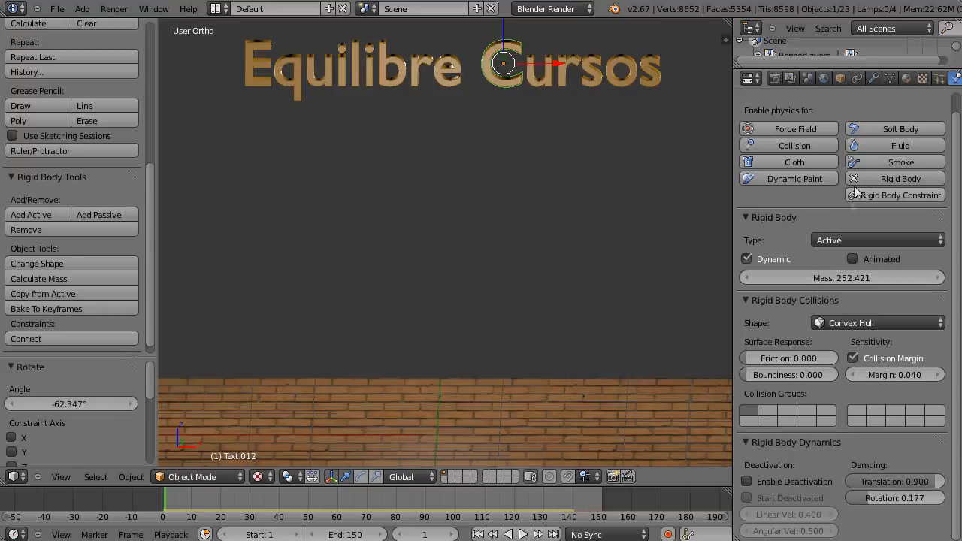
- Show the scene properties and collapse the Gravity section above the Rigid Body World settings
{"action": "left_click", "coordinate": [808, 79]}
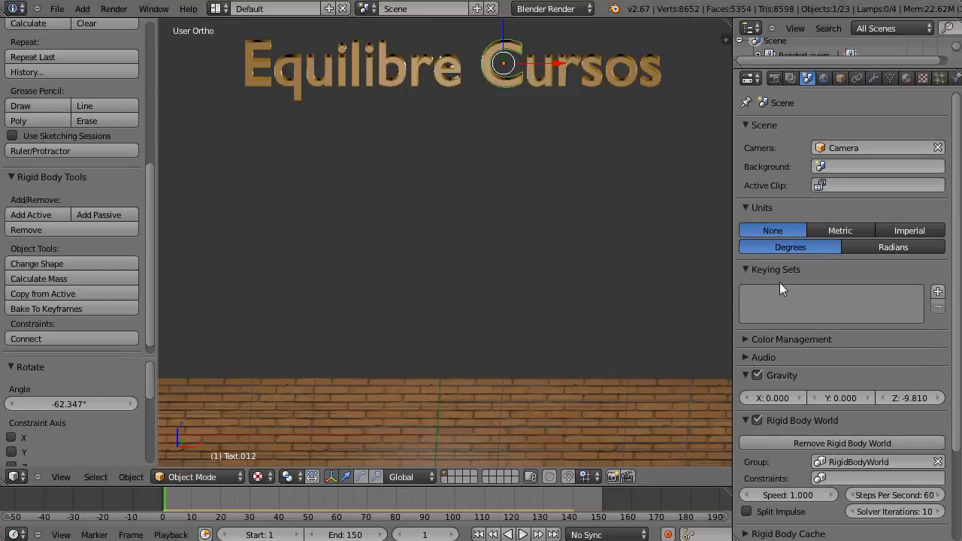
{"action": "left_click", "coordinate": [745, 375]}
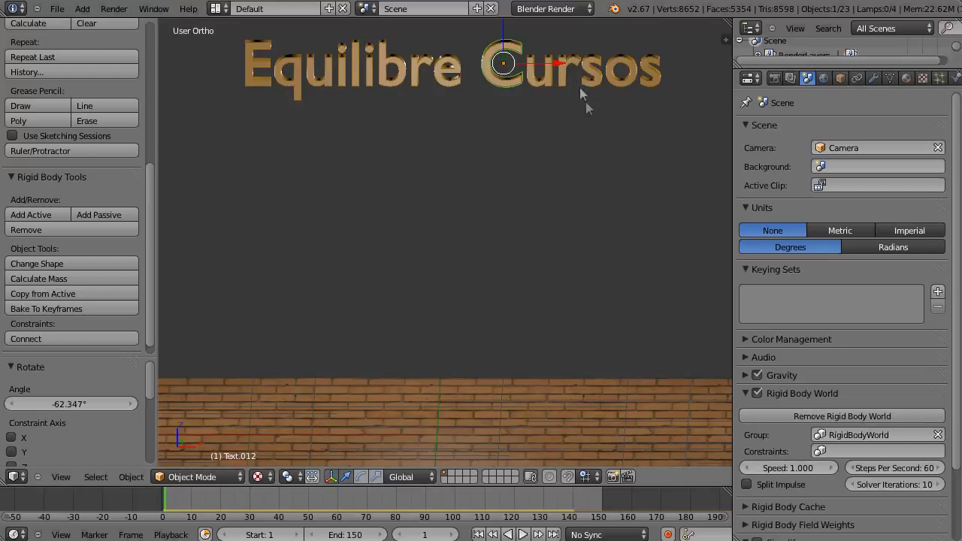
- Set the Rigid Body World speed to 0.2 and play the simulation to examine how the letters fall
{"action": "left_click", "coordinate": [800, 467]}
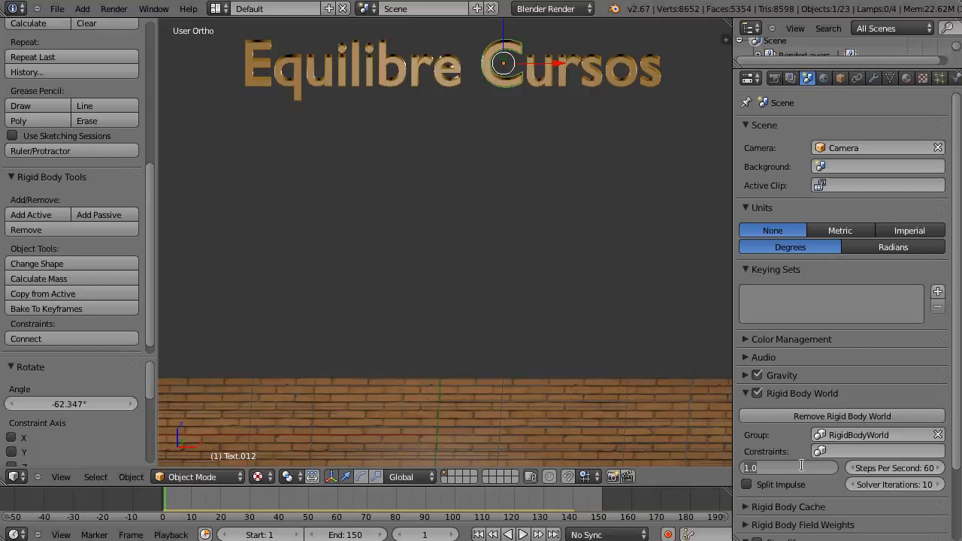
{"action": "type", "text": "0.2"}
{"action": "key", "text": "Return"}
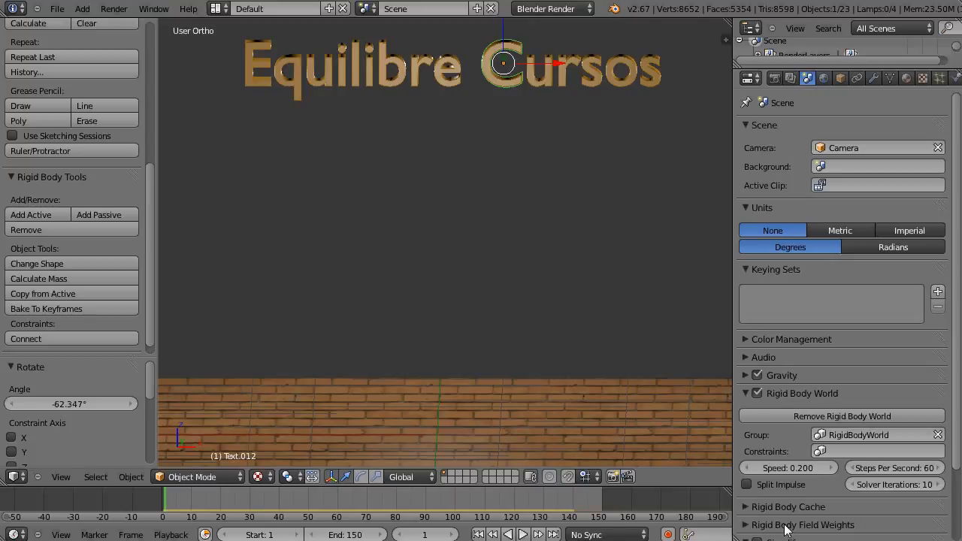
{"action": "key", "text": "alt+a"}
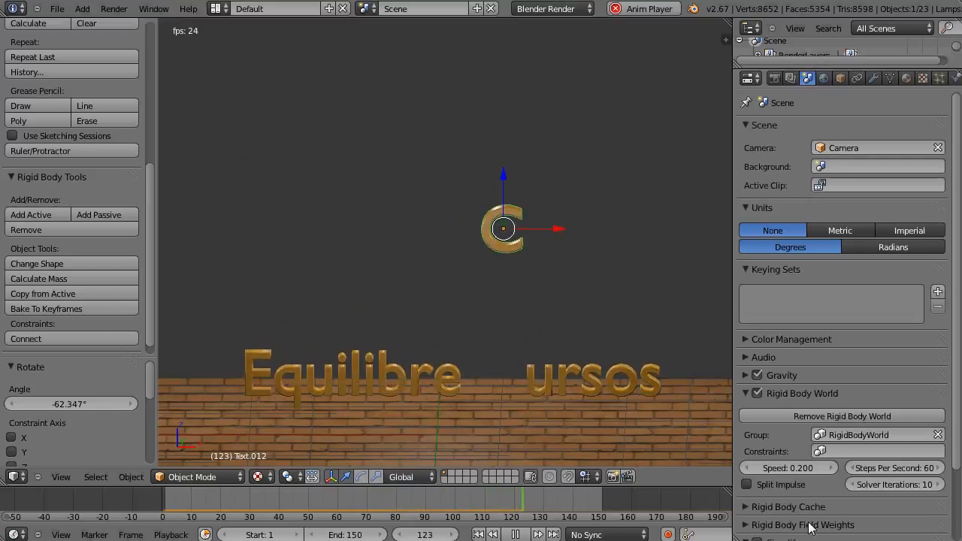
{"action": "key", "text": "alt+a"}
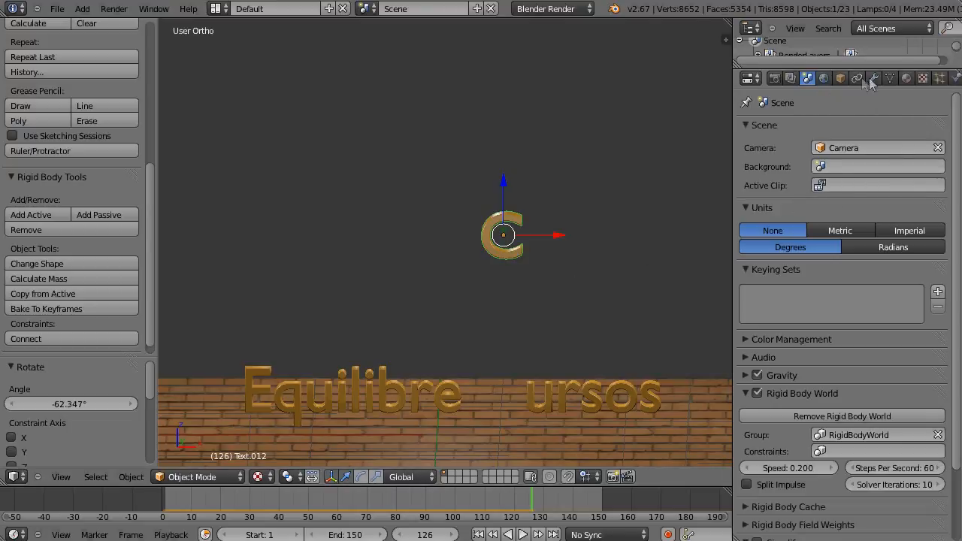
- Check the letter C's damping settings, restore the Rigid Body World speed to 1, and return to the first frame
{"action": "left_click", "coordinate": [956, 79]}
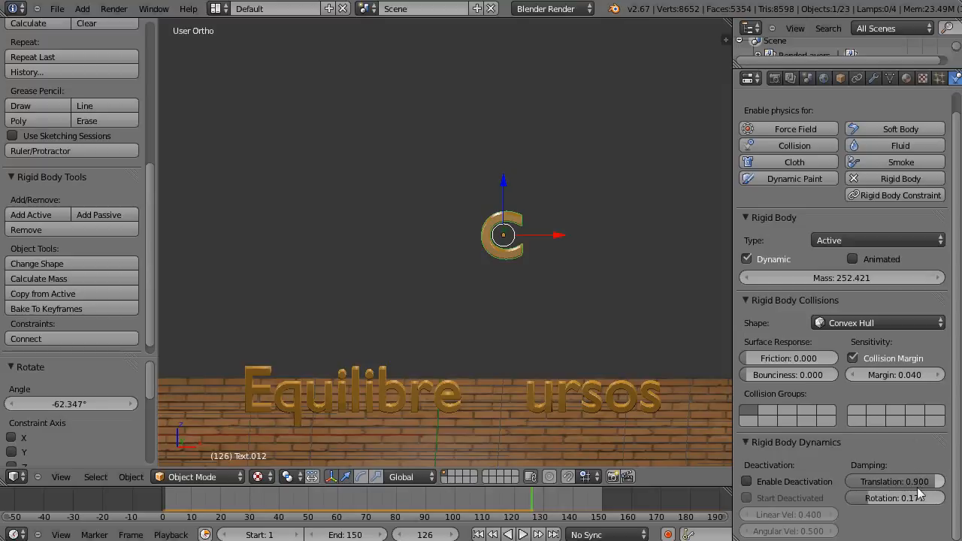
{"action": "left_click", "coordinate": [806, 78]}
{"action": "left_click", "coordinate": [783, 468]}
{"action": "type", "text": "0.2"}
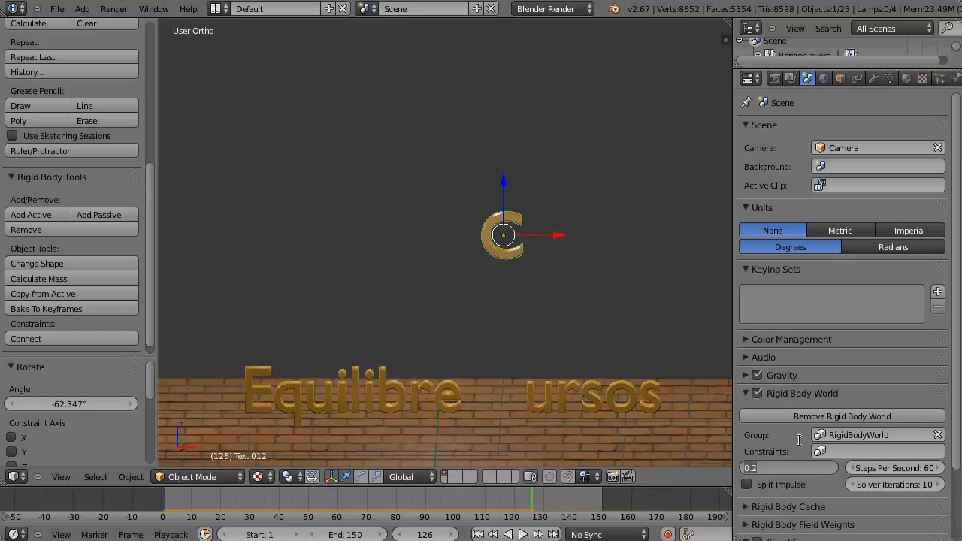
{"action": "key", "text": "Escape"}
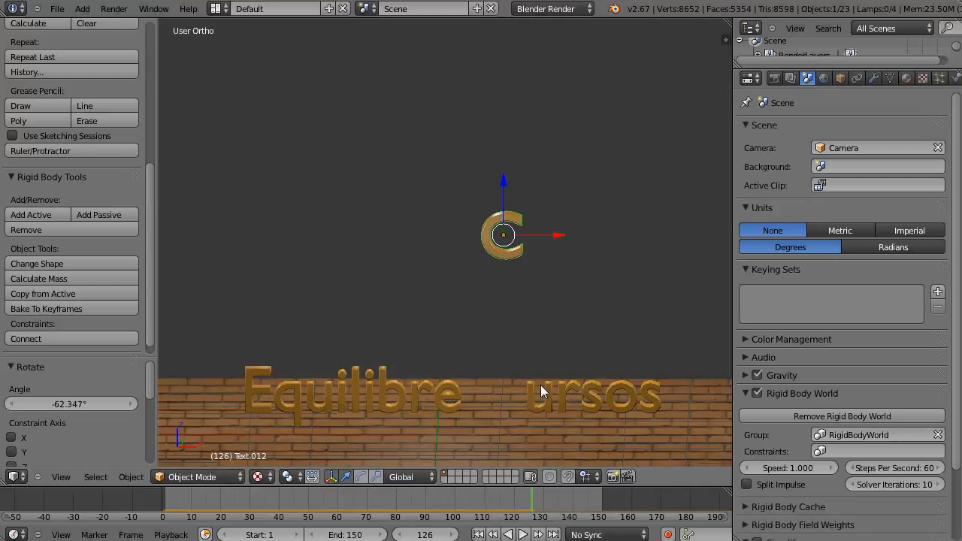
{"action": "key", "text": "shift+Left"}
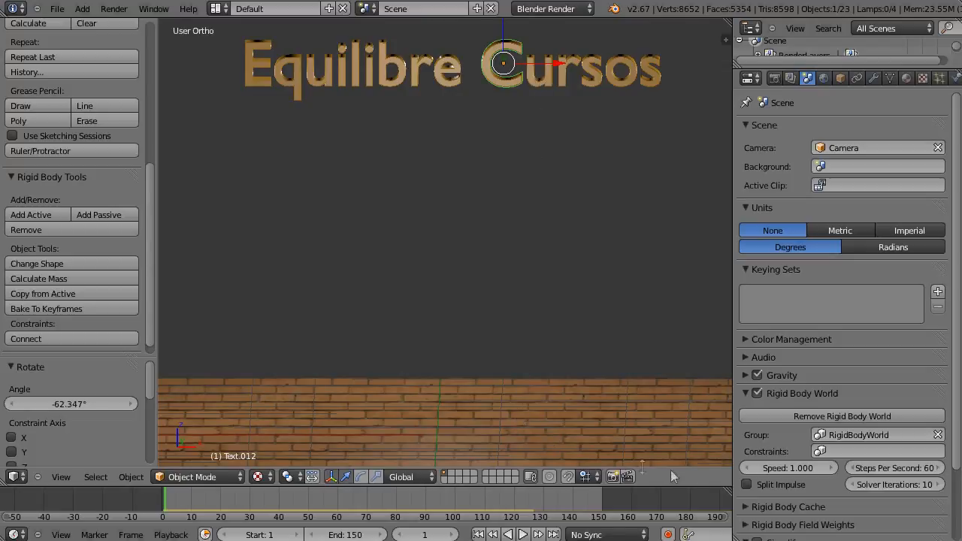
- Enable Split Impulse for the Rigid Body World, play the simulation to examine the landing, and return to the first frame
{"action": "left_click", "coordinate": [747, 484]}
{"action": "key", "text": "alt+a"}
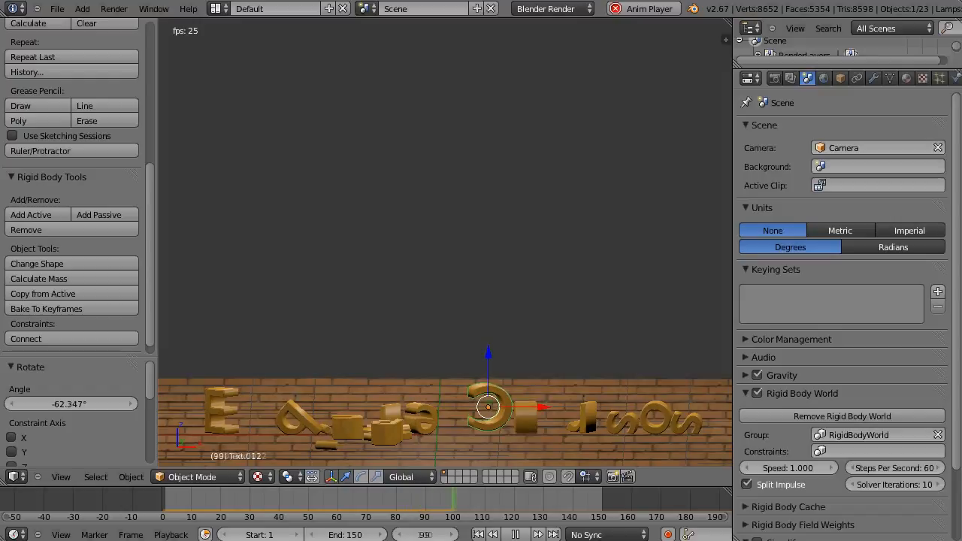
{"action": "key", "text": "alt+a"}
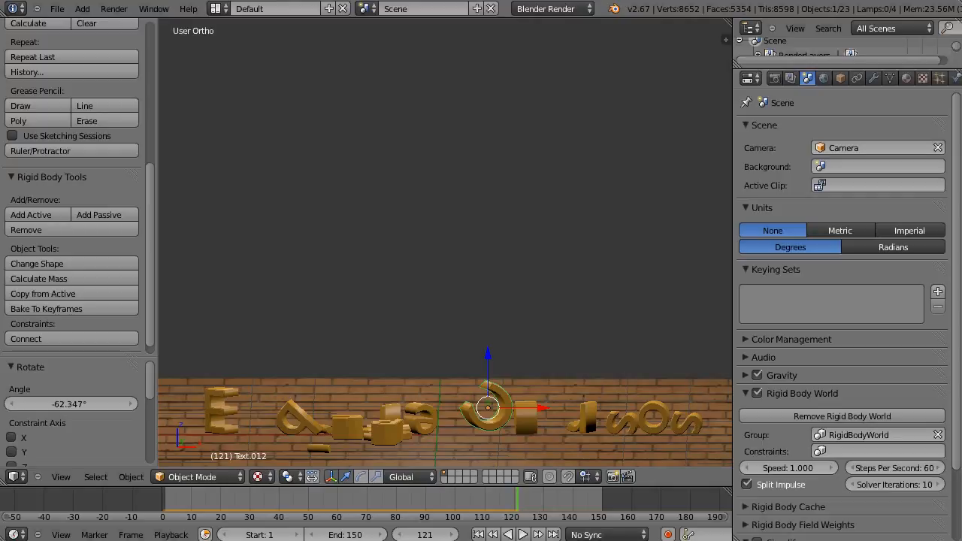
{"action": "key", "text": "shift+Left"}
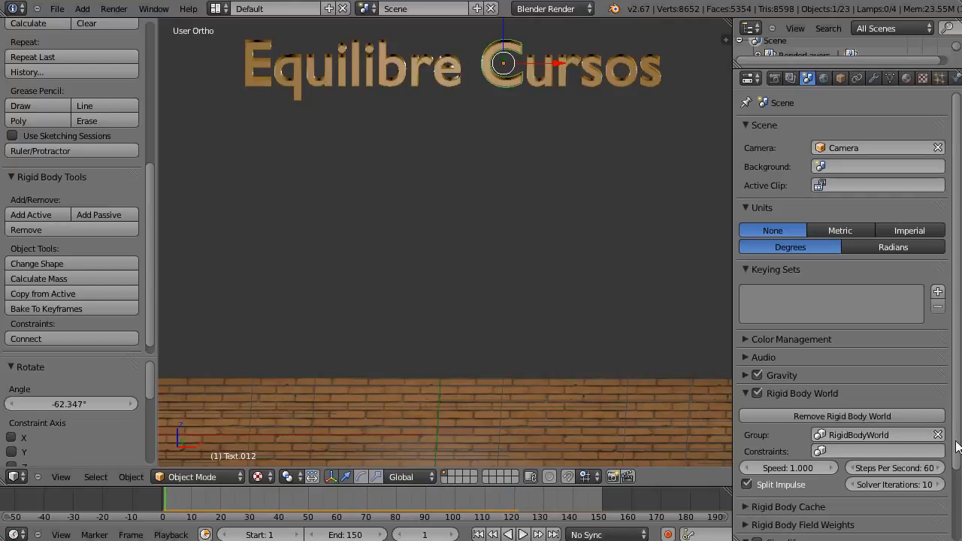
- Examine the Rigid Body Cache and Rigid Body Field Weights settings, collapsing each section again
{"action": "left_click_drag", "start_coordinate": [958, 447], "coordinate": [960, 515]}
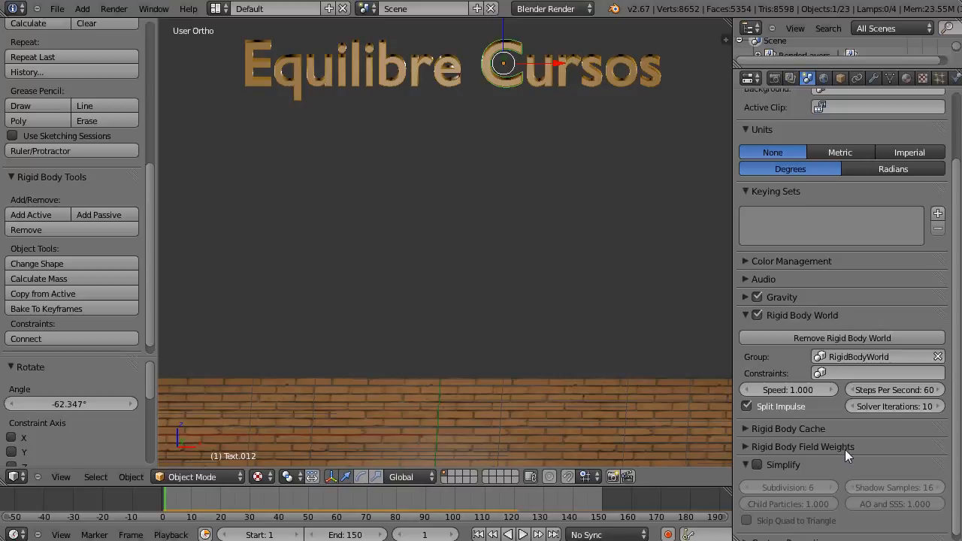
{"action": "left_click", "coordinate": [746, 428]}
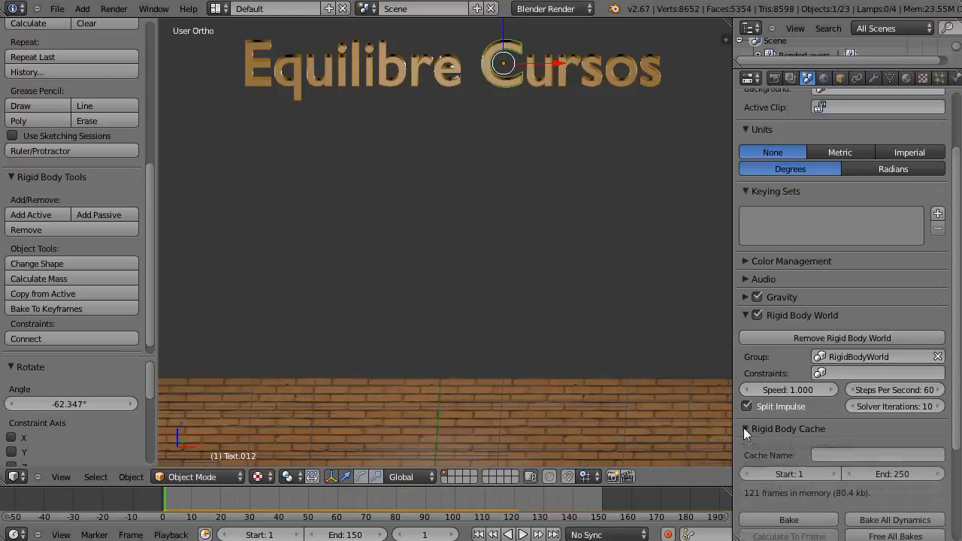
{"action": "left_click", "coordinate": [745, 427]}
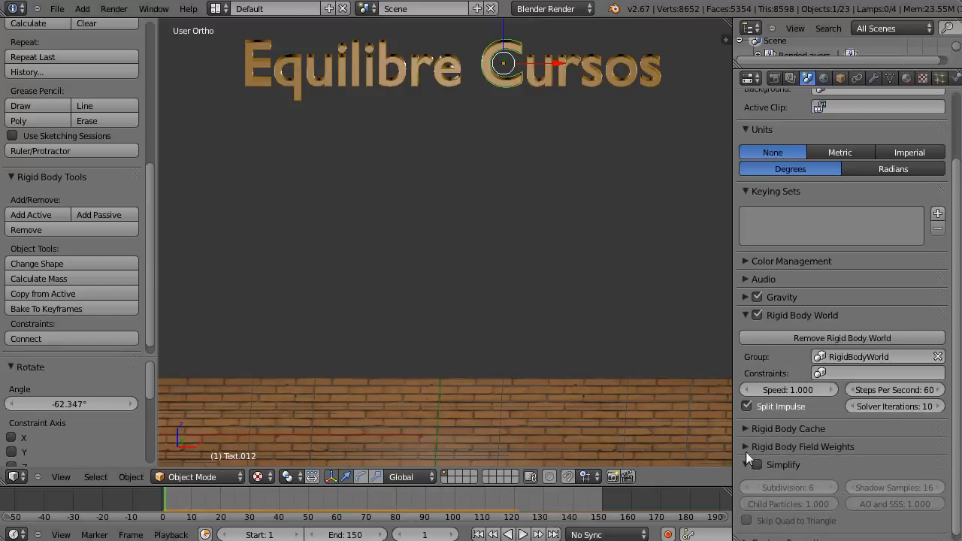
{"action": "left_click", "coordinate": [744, 446]}
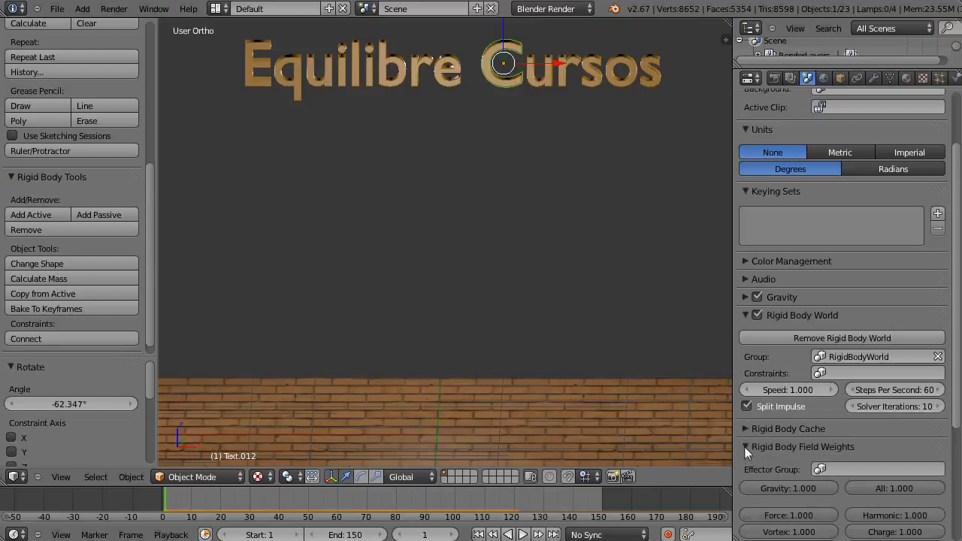
{"action": "left_click", "coordinate": [745, 446]}
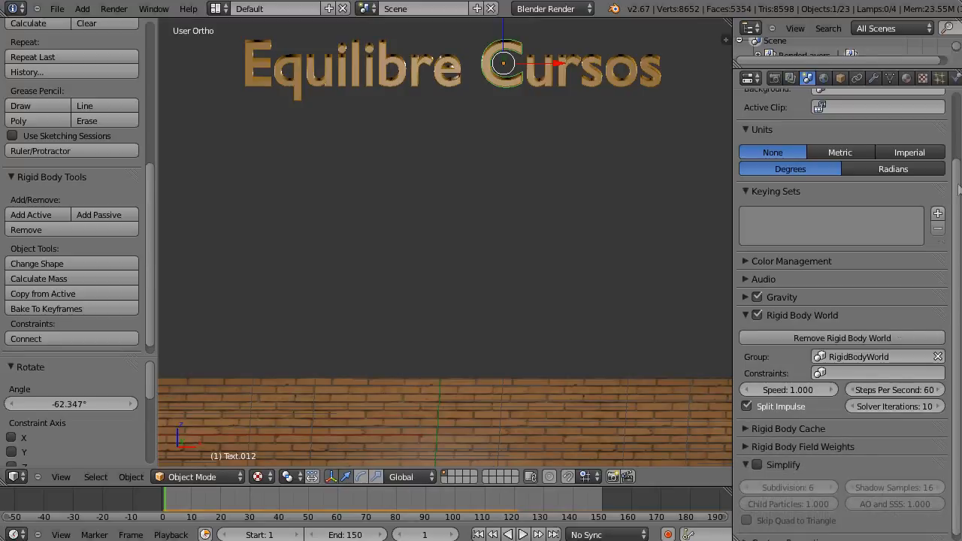
- Expand Rigid Body Field Weights to examine its weights, and look up the Force Field entry among the addable objects without adding one
{"action": "scroll", "coordinate": [959, 183], "scroll_direction": "up", "scroll_amount": 3}
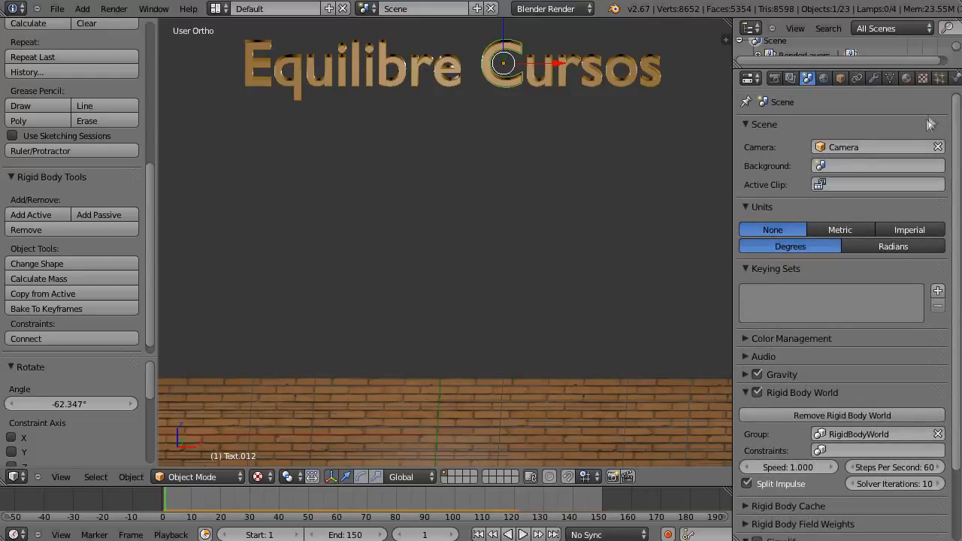
{"action": "scroll", "coordinate": [959, 154], "scroll_direction": "down", "scroll_amount": 3}
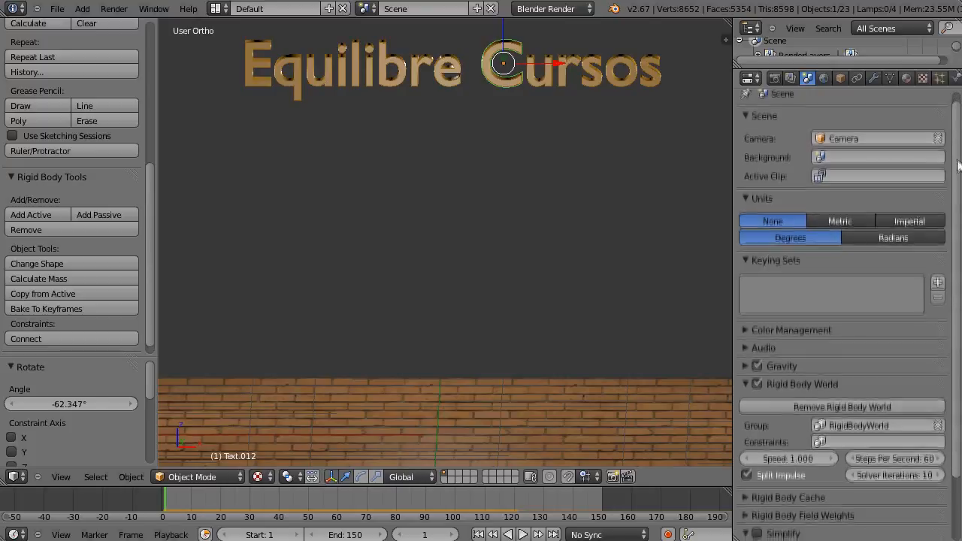
{"action": "left_click", "coordinate": [744, 439]}
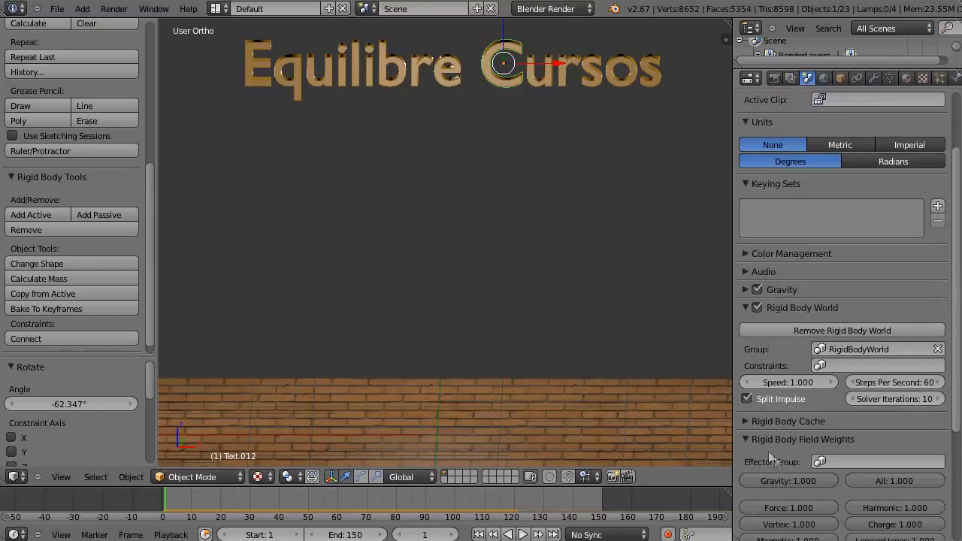
{"action": "scroll", "coordinate": [959, 365], "scroll_direction": "down", "scroll_amount": 5}
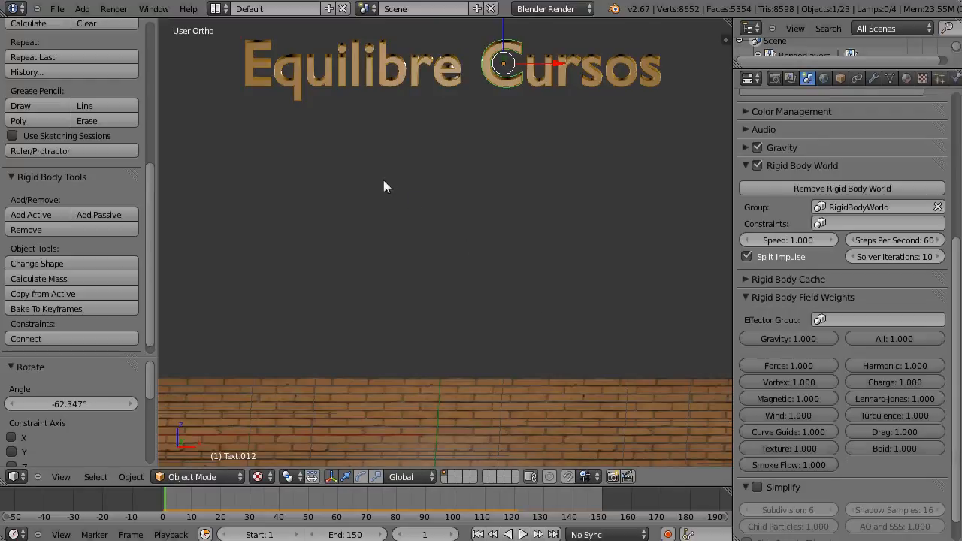
{"action": "key", "text": "shift+a"}
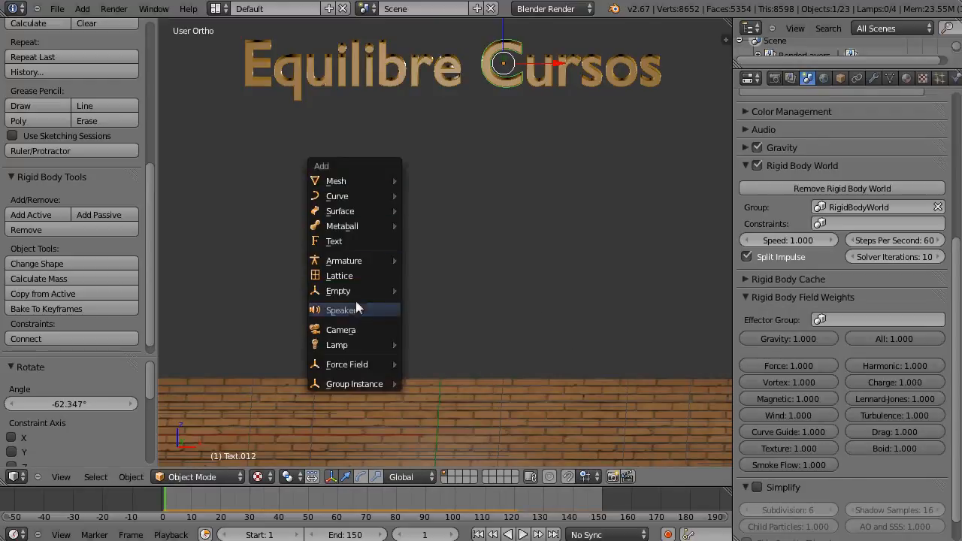
{"action": "mouse_move", "coordinate": [368, 369]}
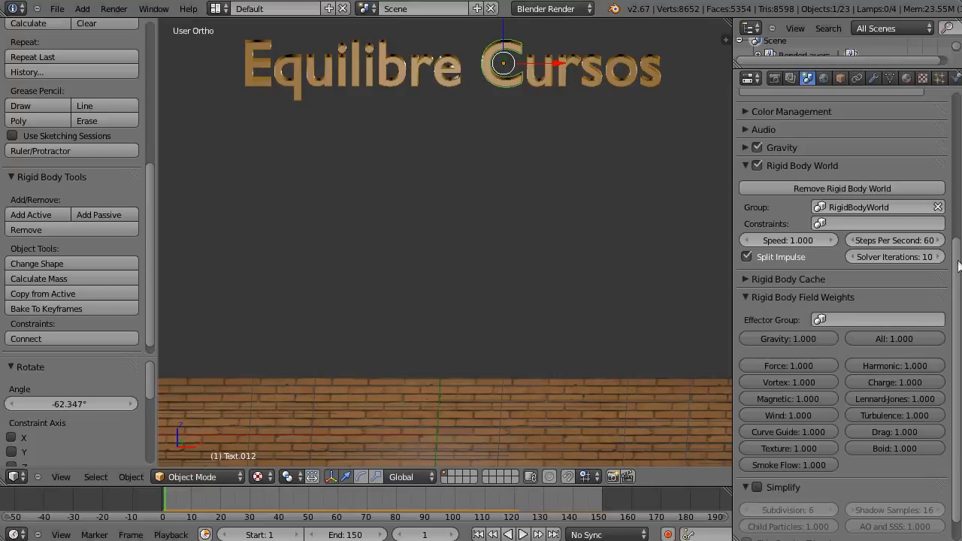
{"action": "left_click_drag", "start_coordinate": [959, 259], "coordinate": [960, 107]}
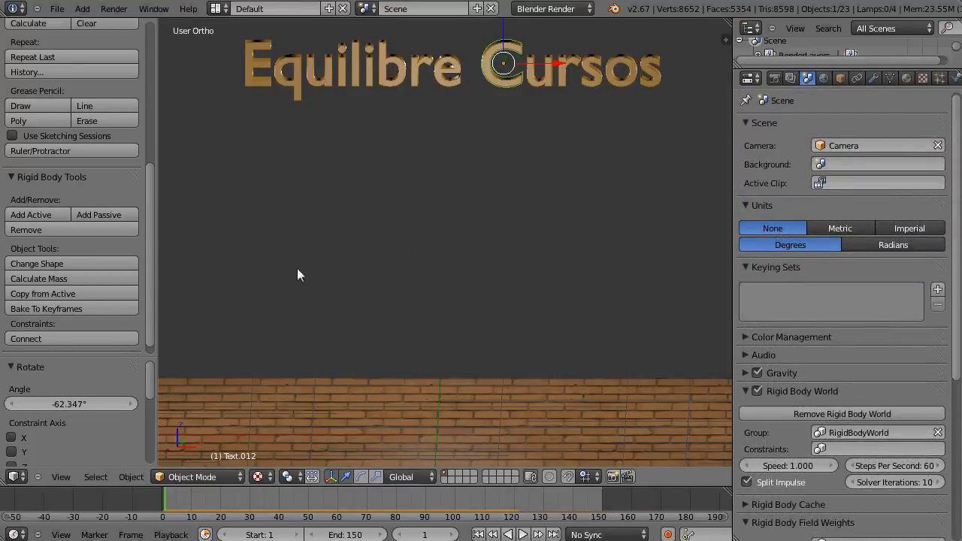